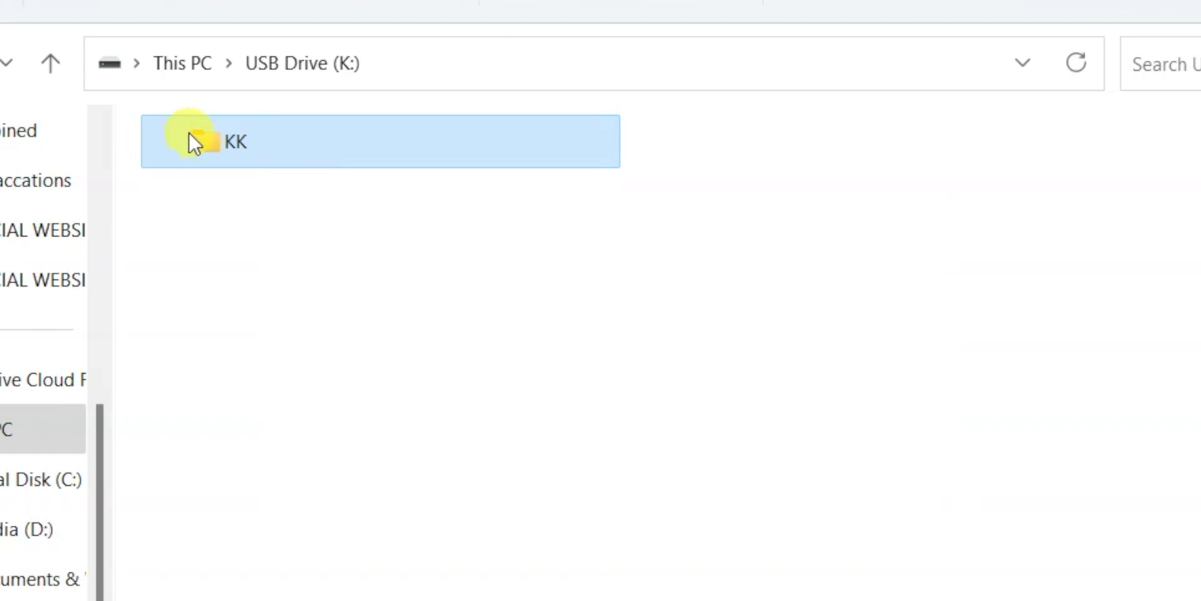
Delete the KK folder from USB Drive (K:), reopen the drive to check its contents, and minimize the file window
key(Delete)
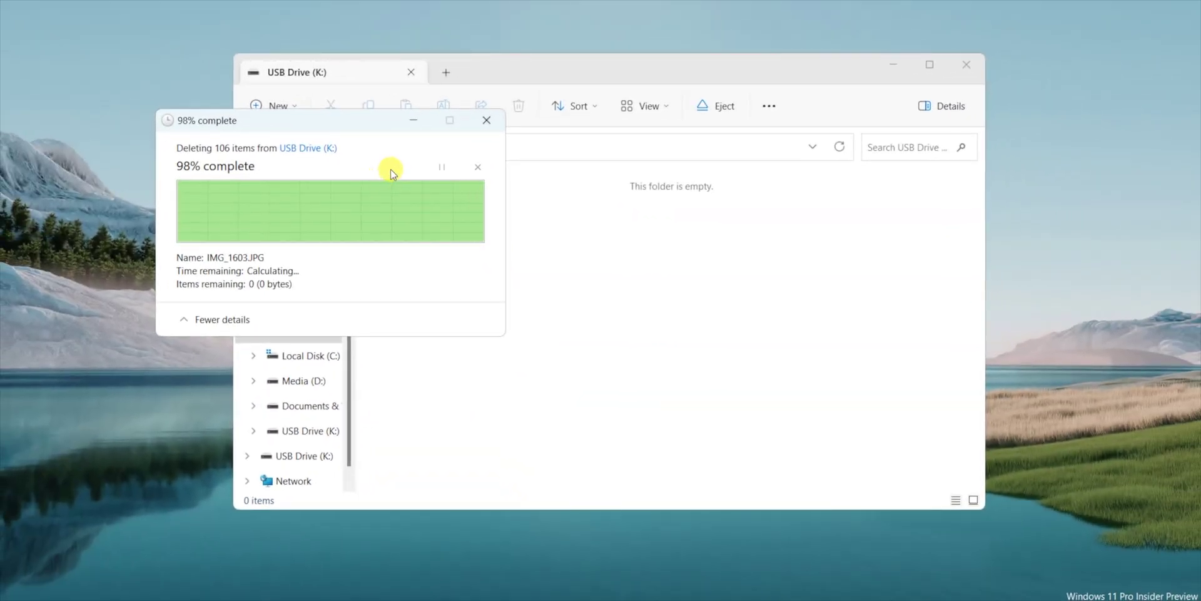
click(325, 147)
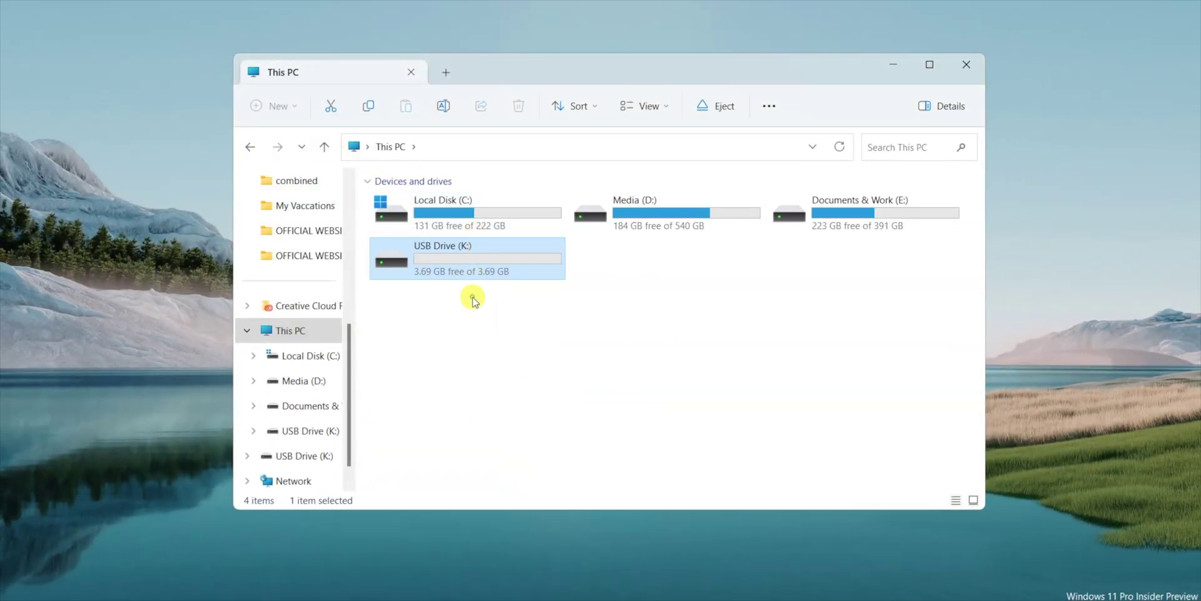
double_click(470, 267)
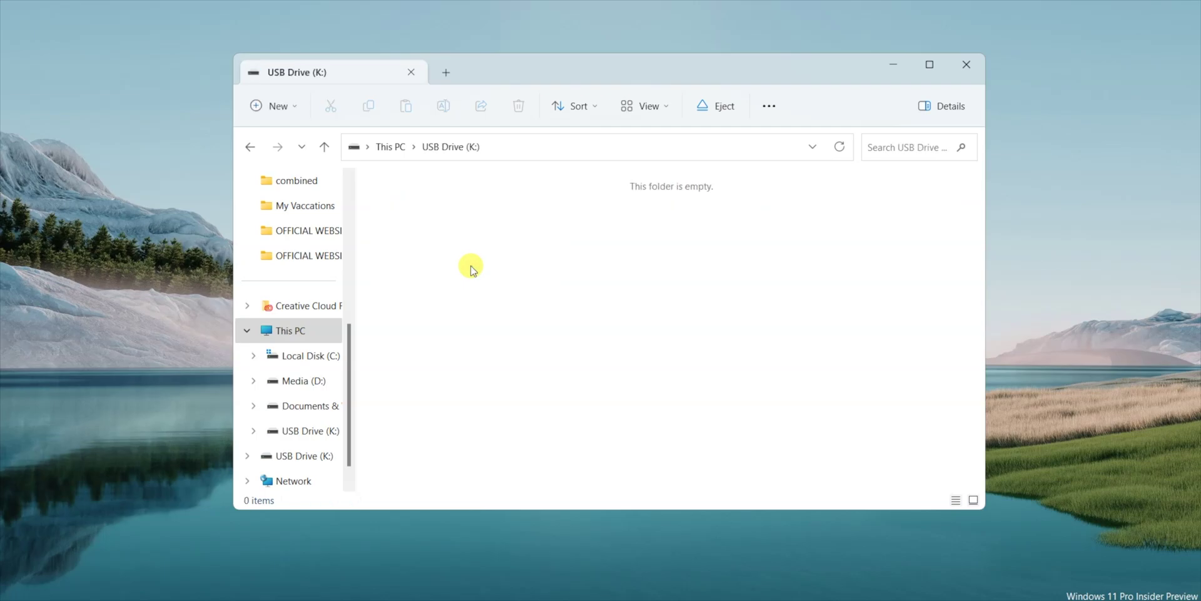
click(894, 65)
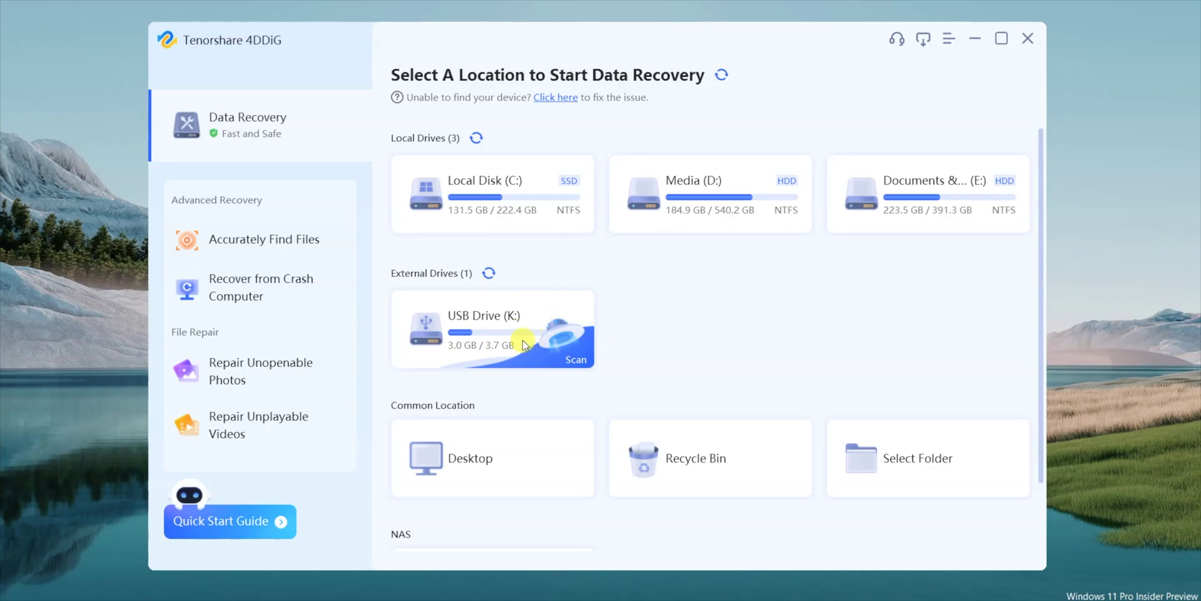
Refresh the external drives list and look over the local drives and common locations offered for recovery
click(492, 274)
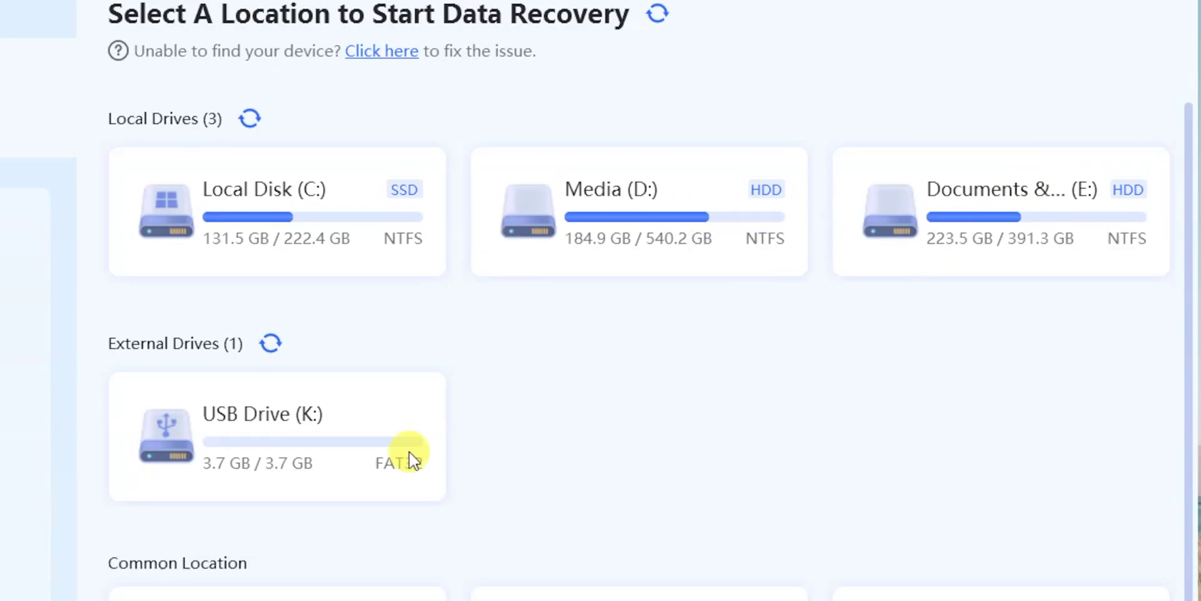
scroll(525, 379, down, 2)
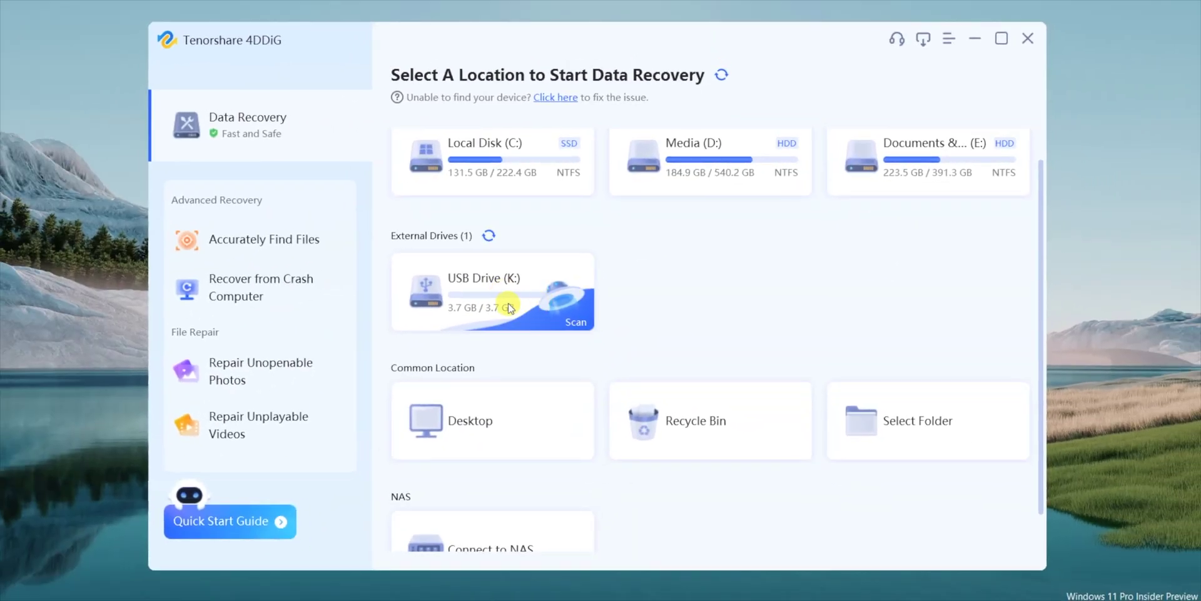
scroll(585, 306, down, 1)
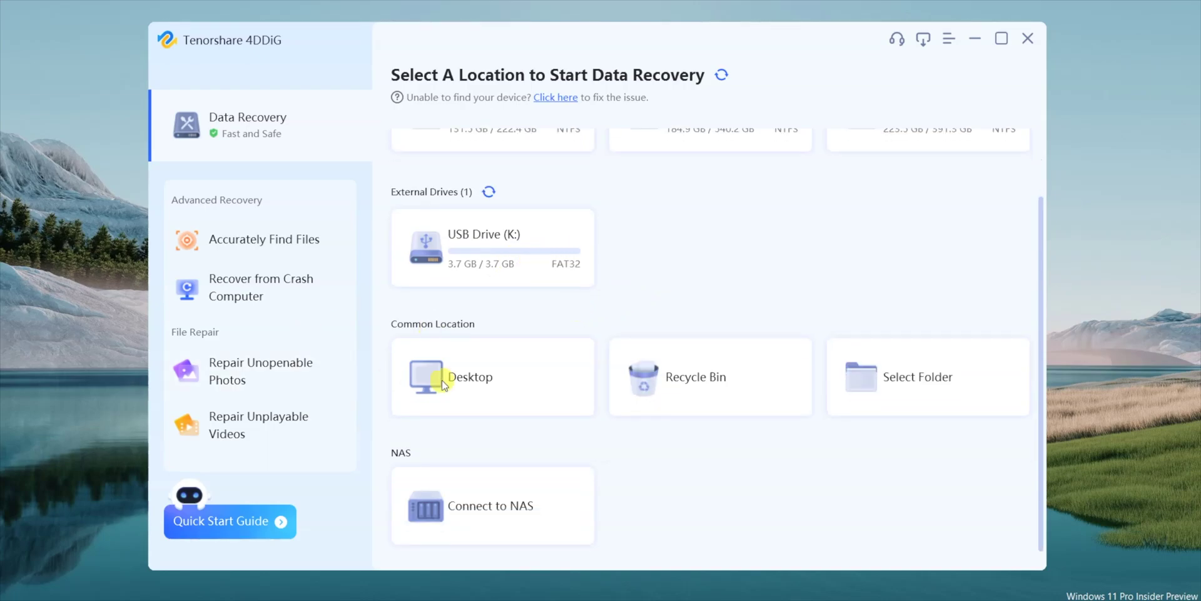
mouse_move(483, 382)
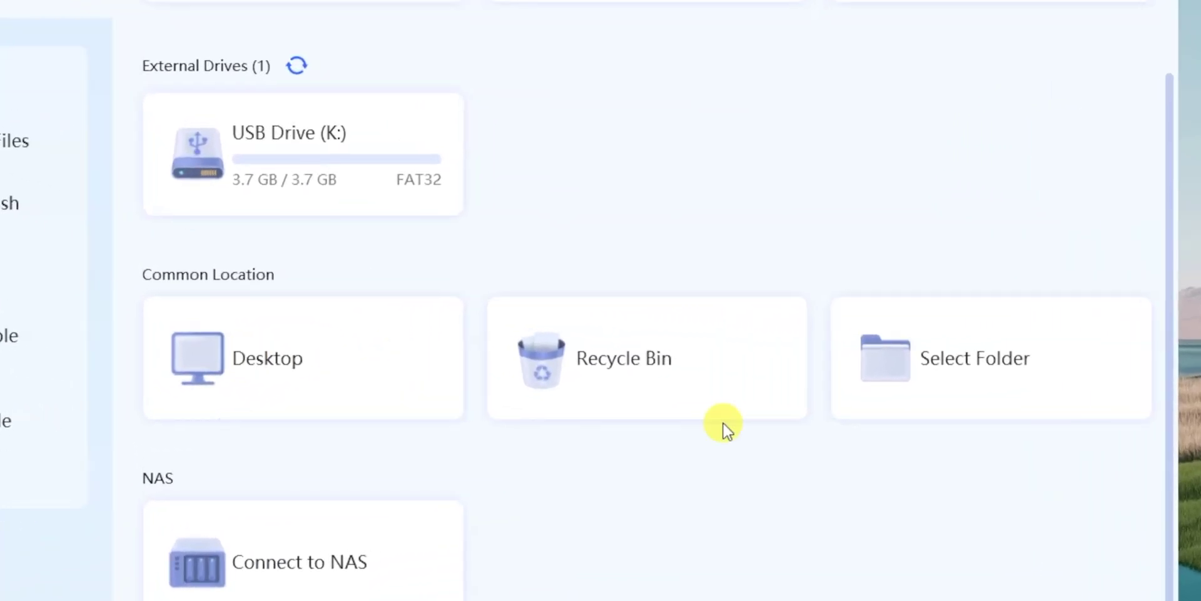
mouse_move(740, 394)
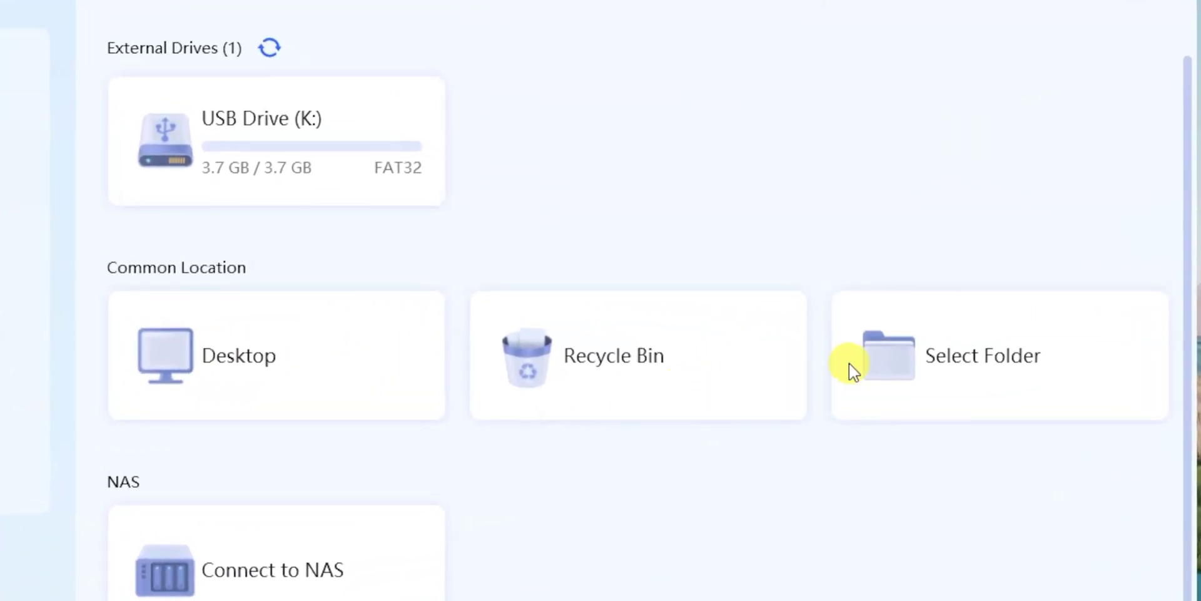
mouse_move(913, 360)
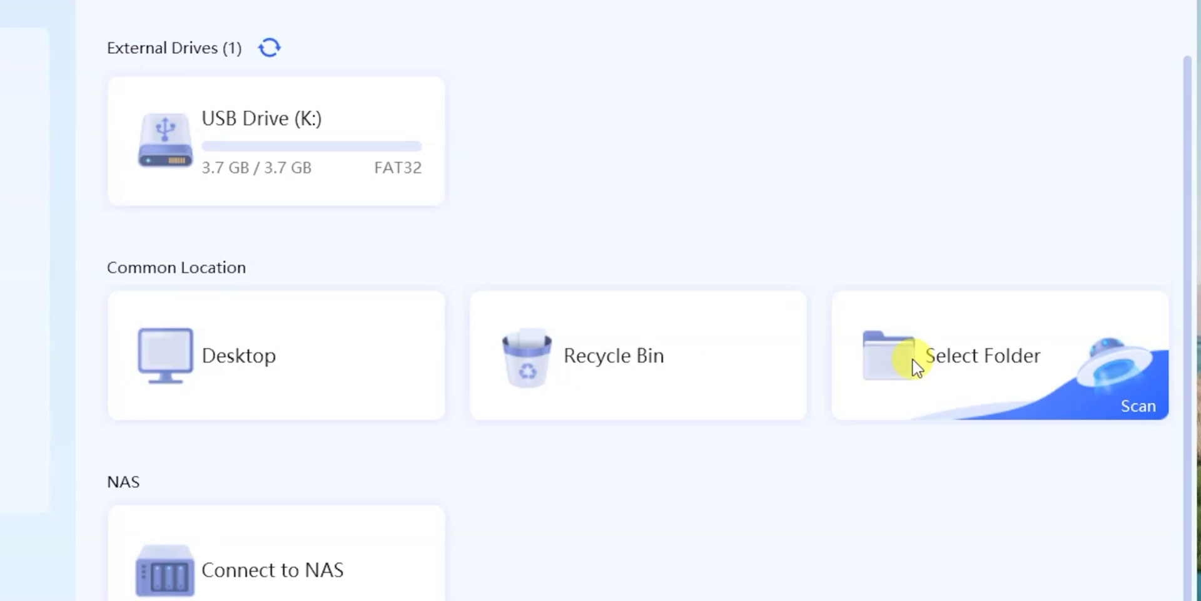
mouse_move(639, 235)
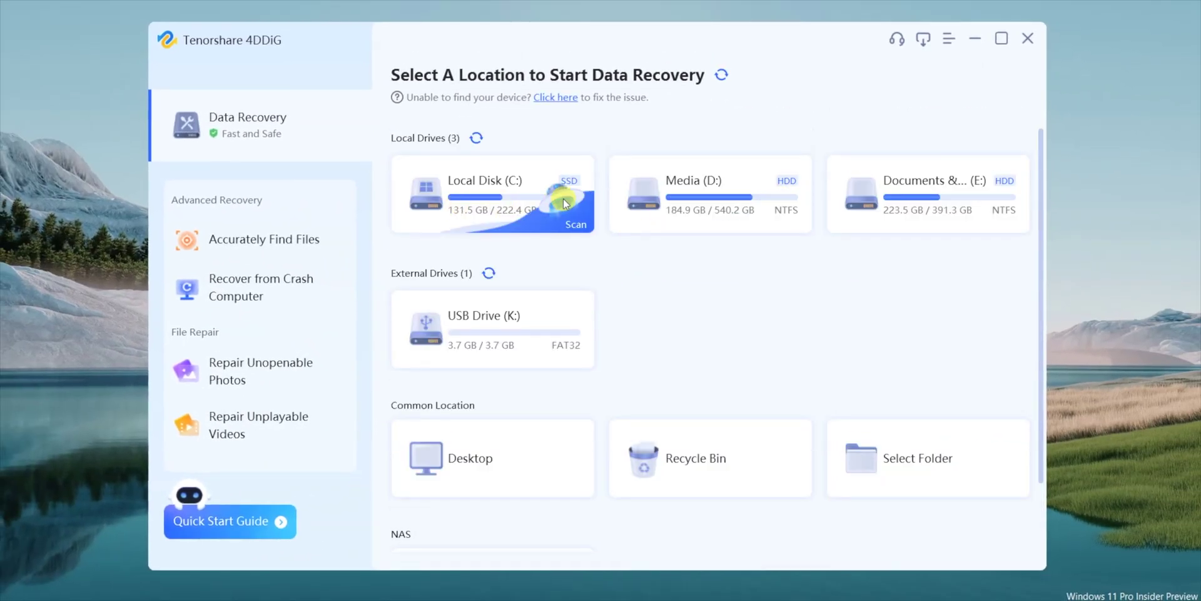
View the Accurately Find Files and Recover from Crash Computer features, returning to the home screen after each
click(275, 241)
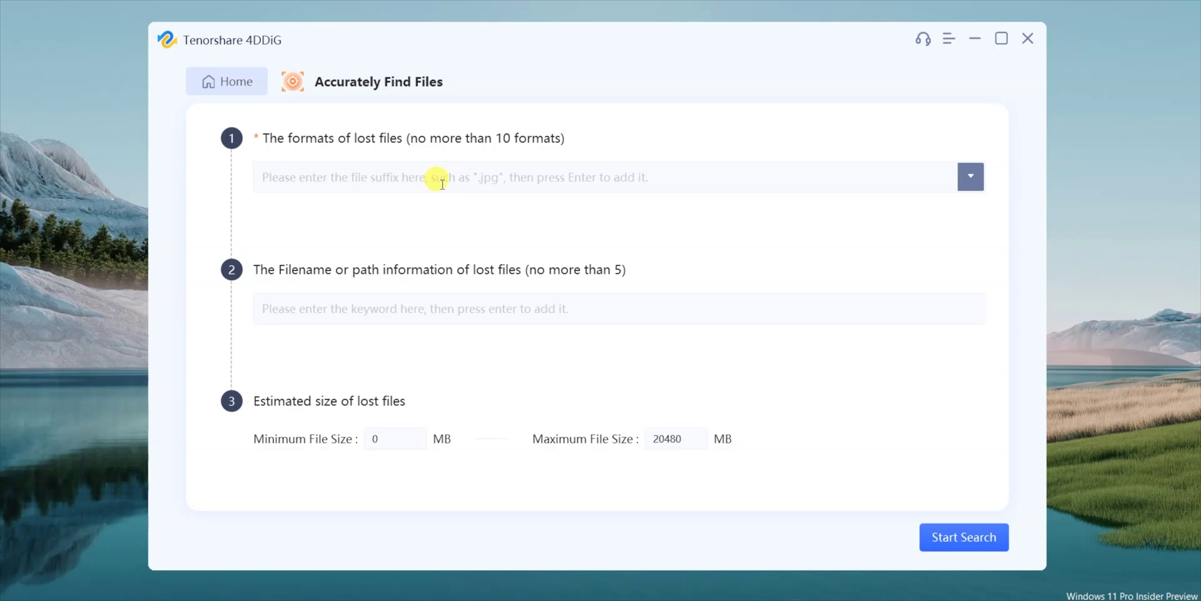
click(243, 91)
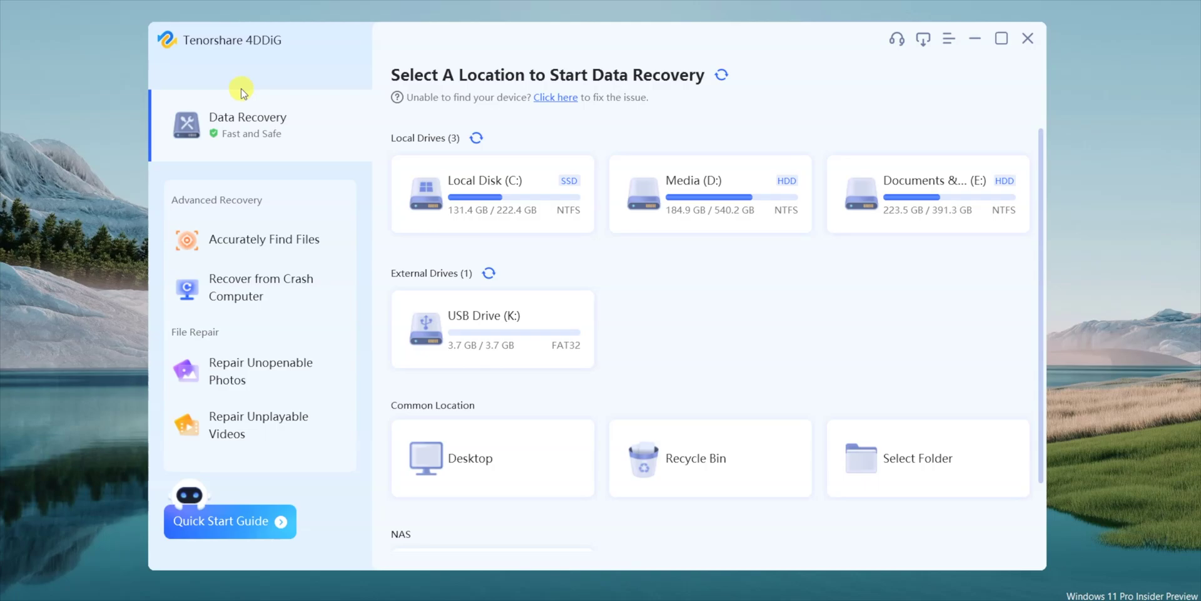
click(254, 289)
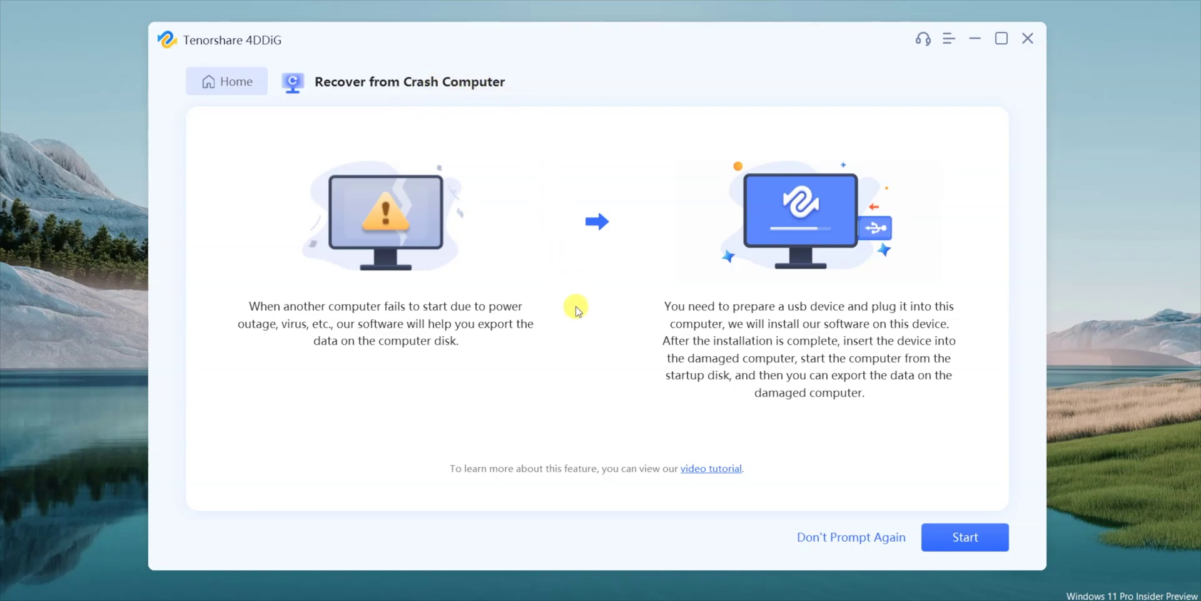
click(211, 87)
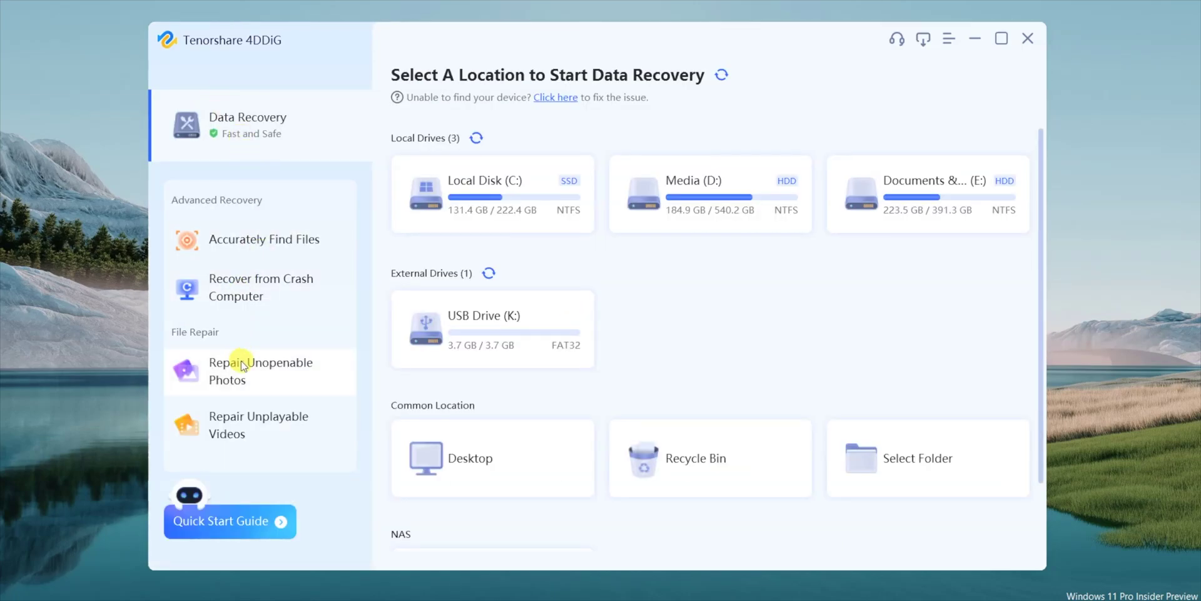
View the Repair Unopenable Photos and Repair Unplayable Videos tools, returning to the home screen after each
click(275, 369)
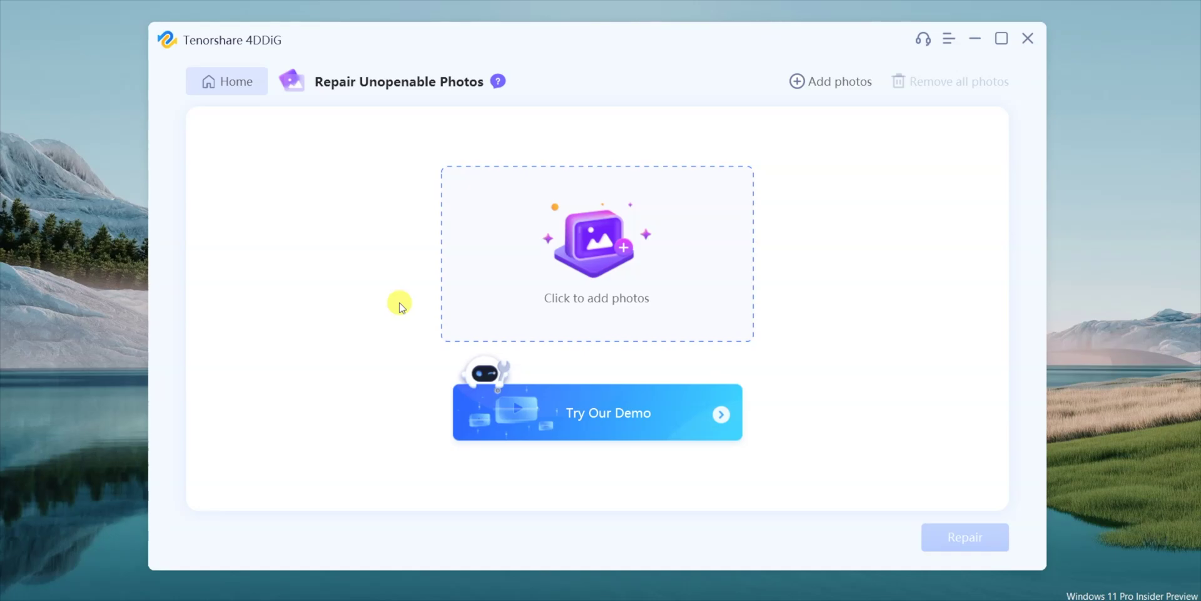
click(220, 80)
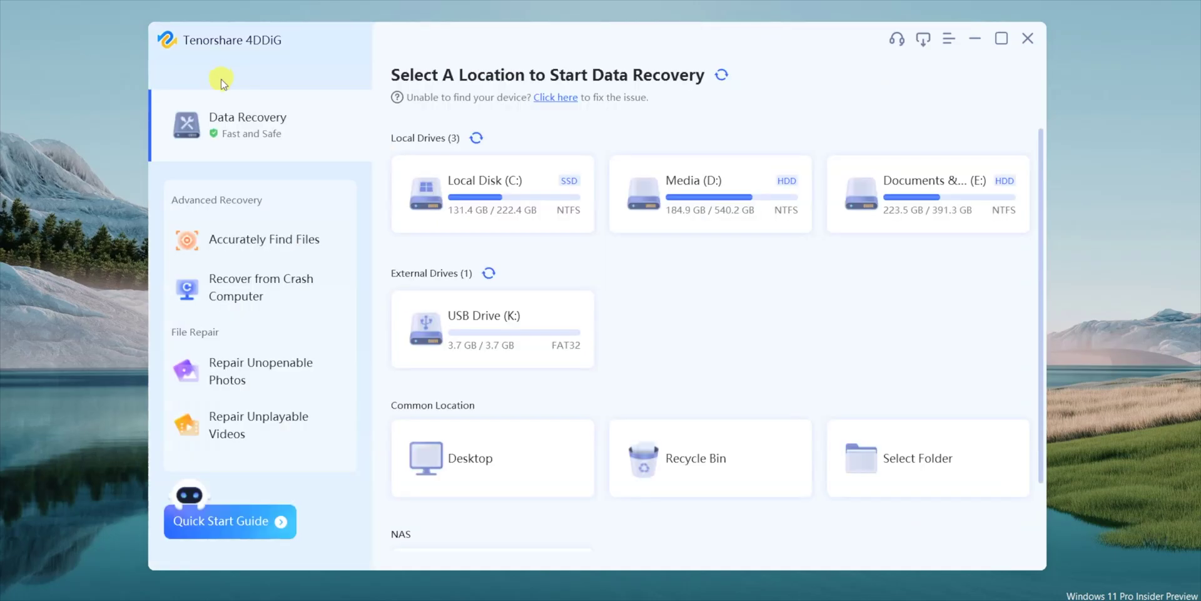
click(244, 421)
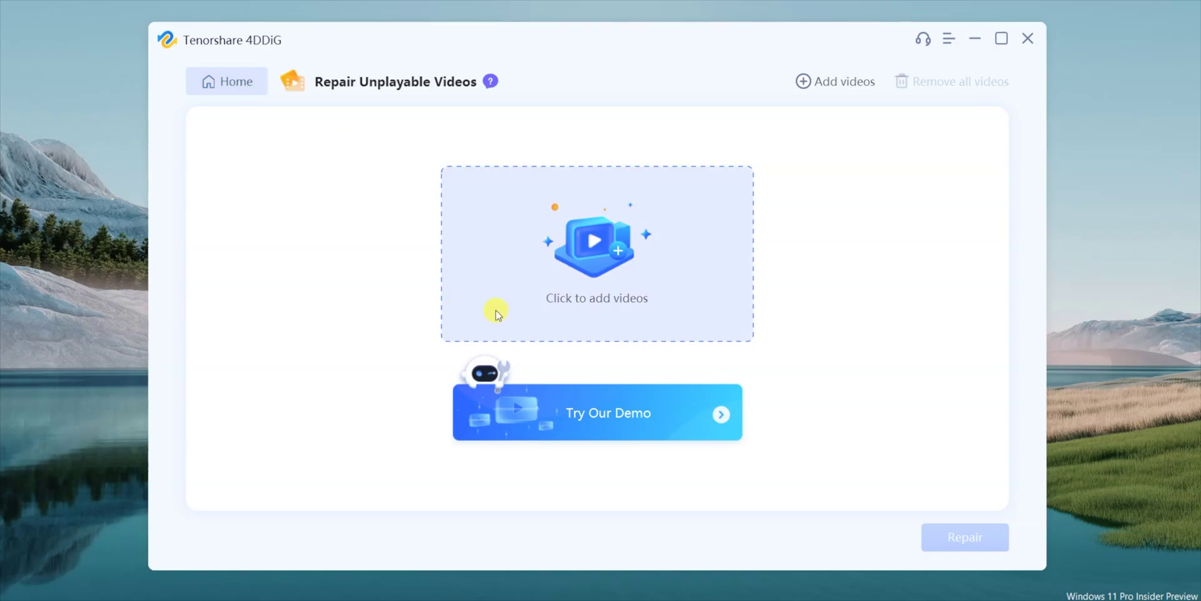
click(239, 81)
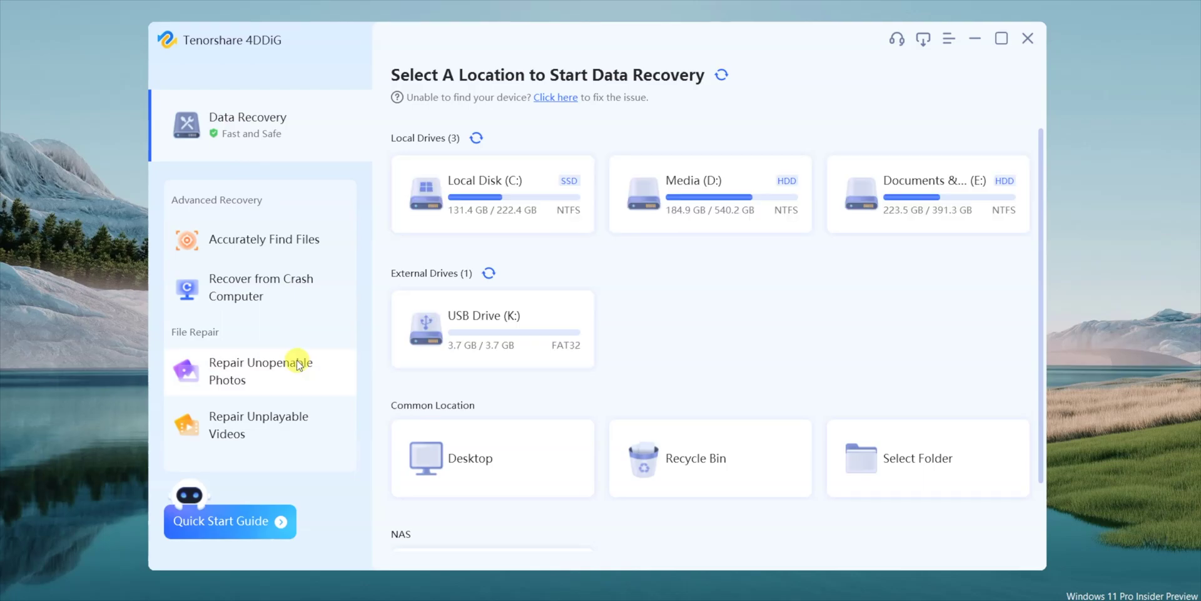
Start a scan of USB Drive (K:) for Photo files only, excluding Video, Document, Audio and Others
mouse_move(566, 361)
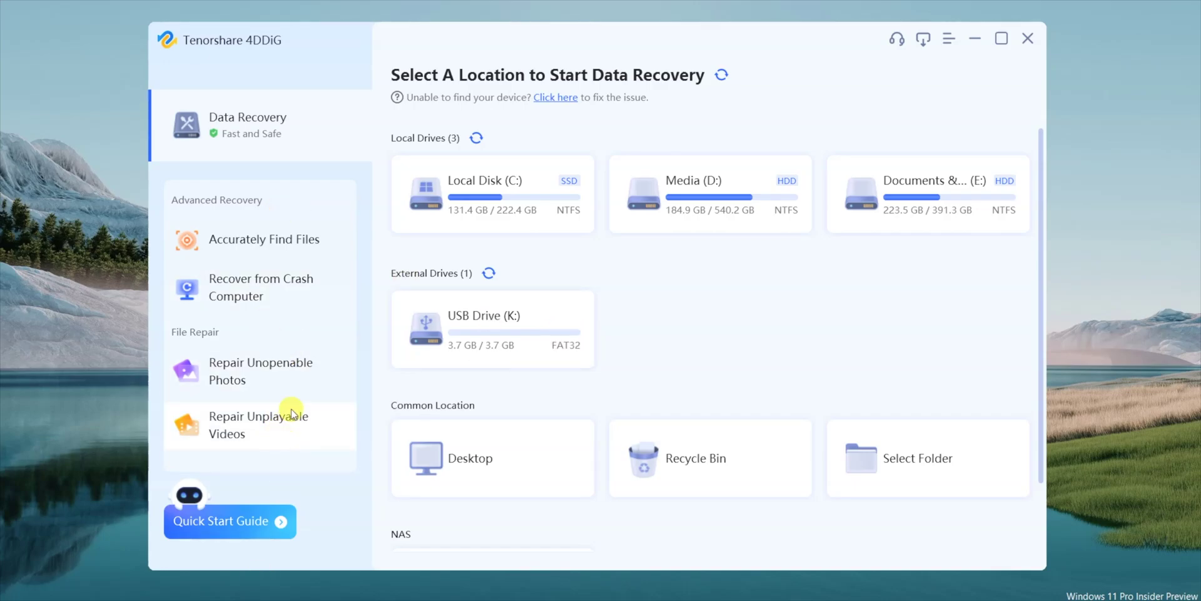
mouse_move(469, 343)
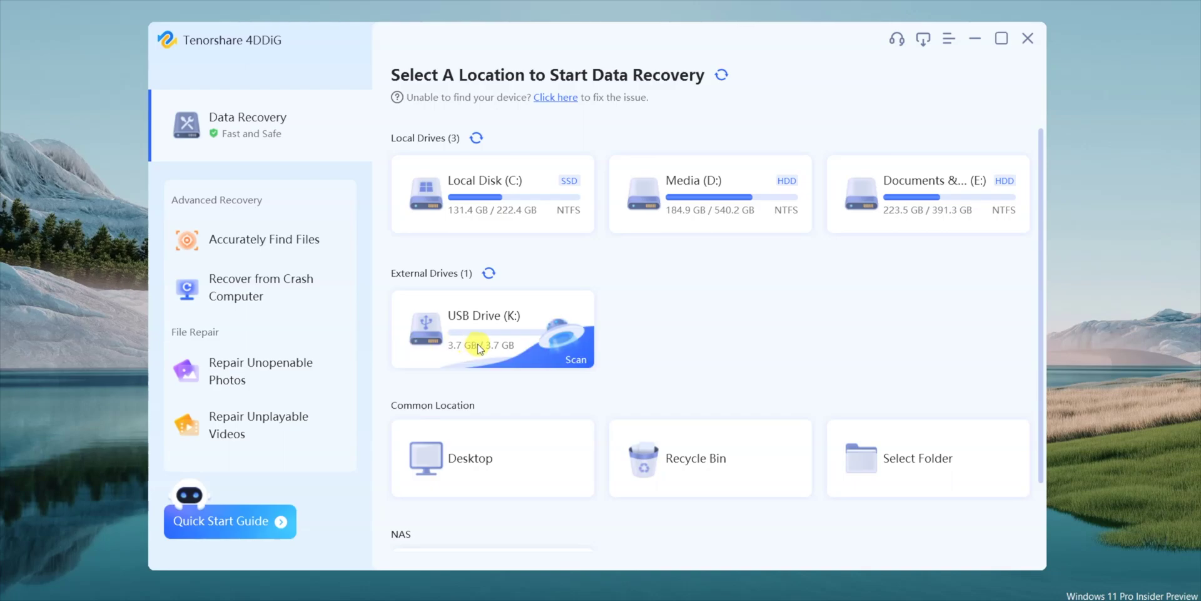
click(560, 351)
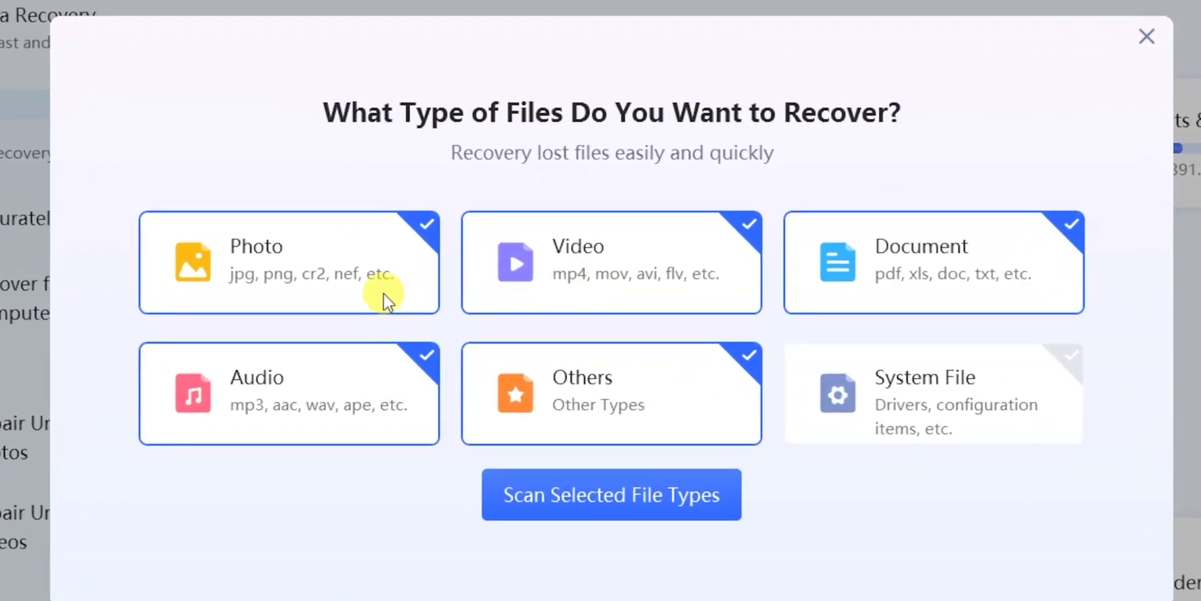
click(610, 260)
click(1002, 259)
click(610, 391)
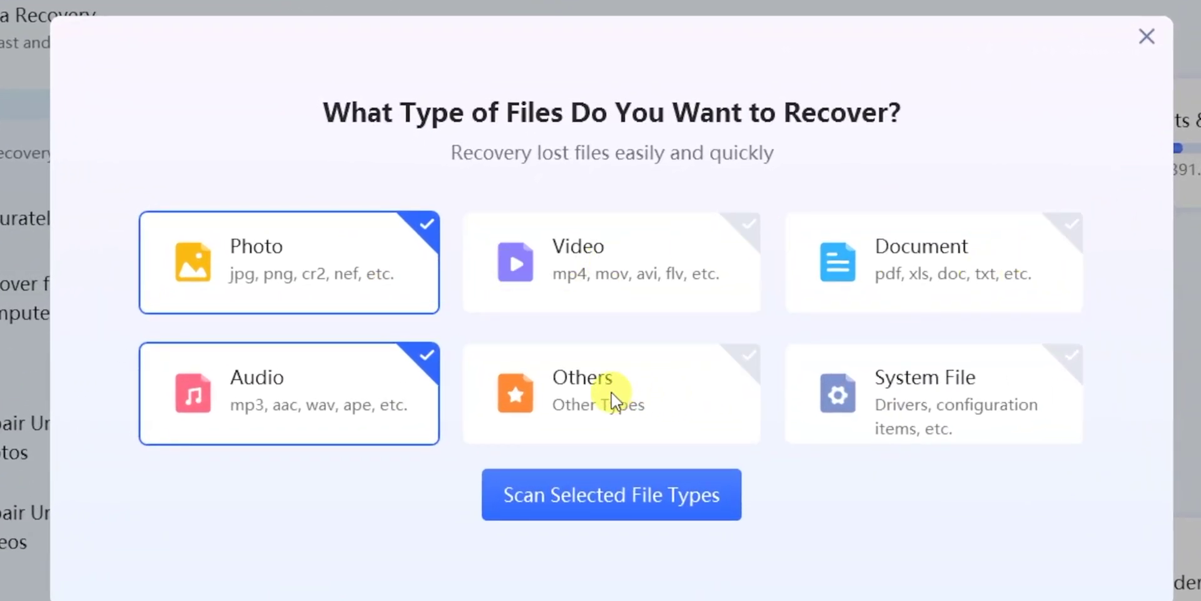
click(417, 400)
click(687, 481)
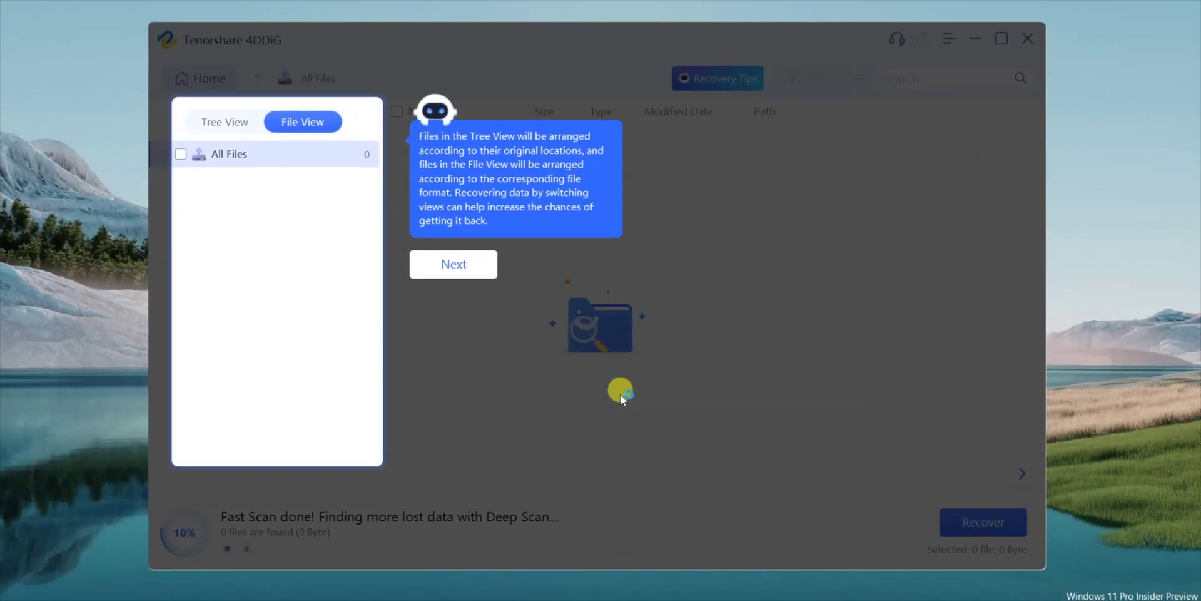
Go through the introductory tips about views, filters and scan progress, and dismiss the guide
click(452, 269)
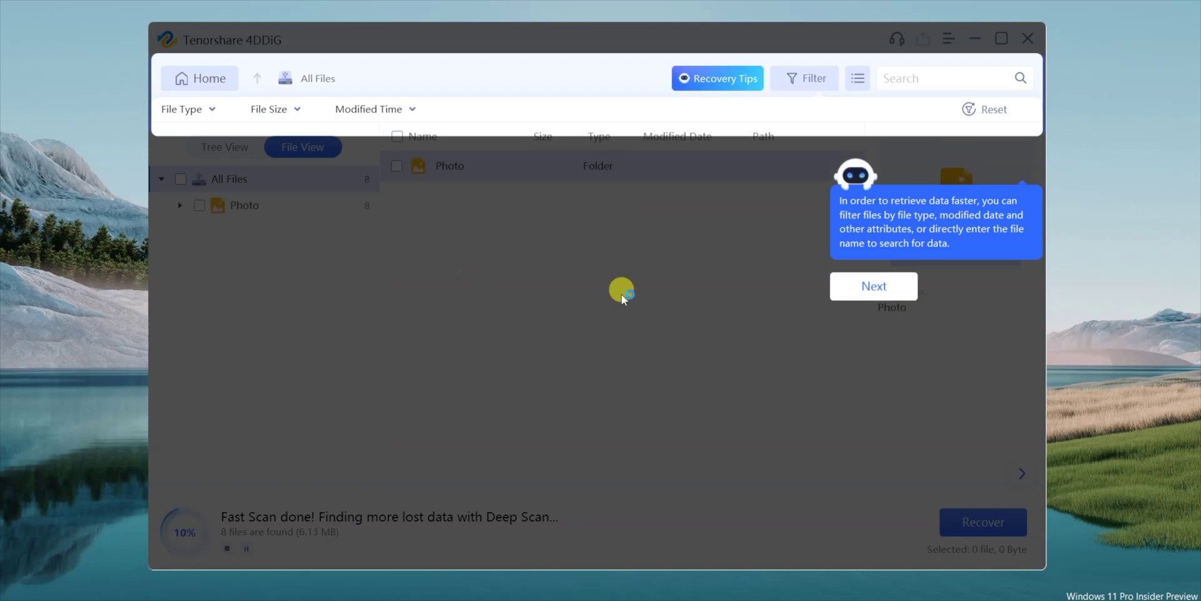
click(892, 285)
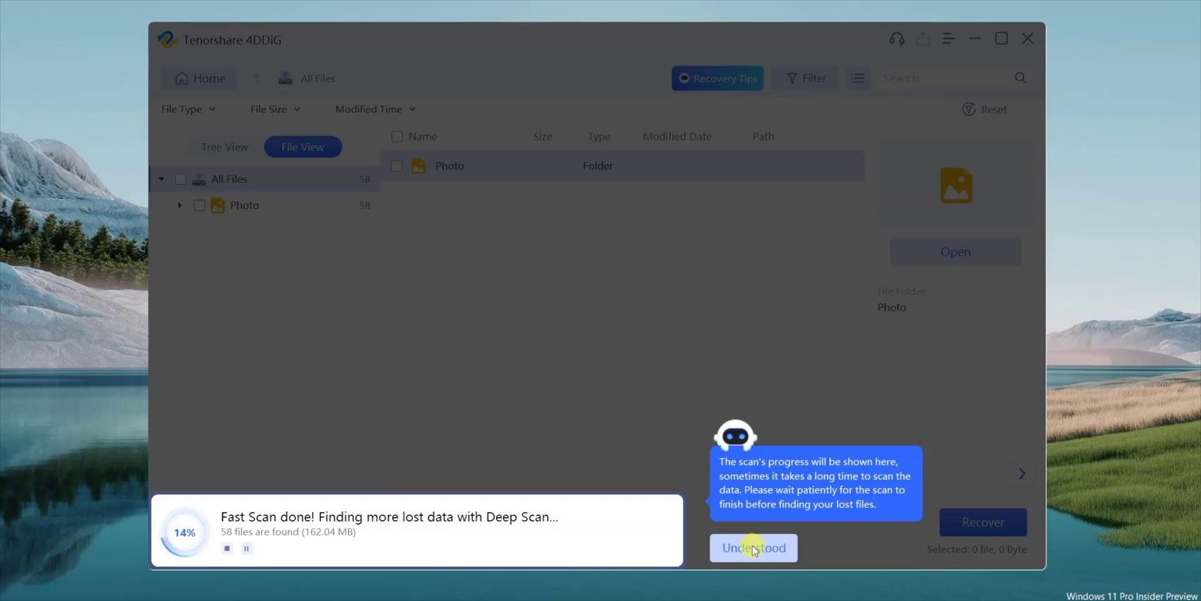
click(752, 545)
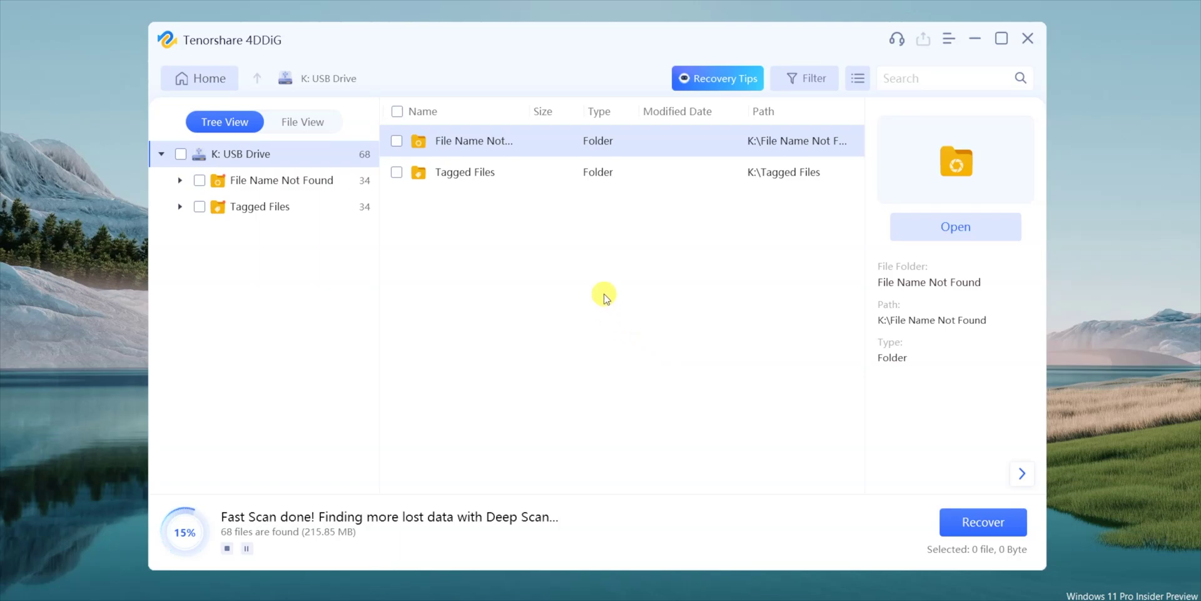
Open the jpg folder under File Name Not Found and preview several of the found photos
click(299, 183)
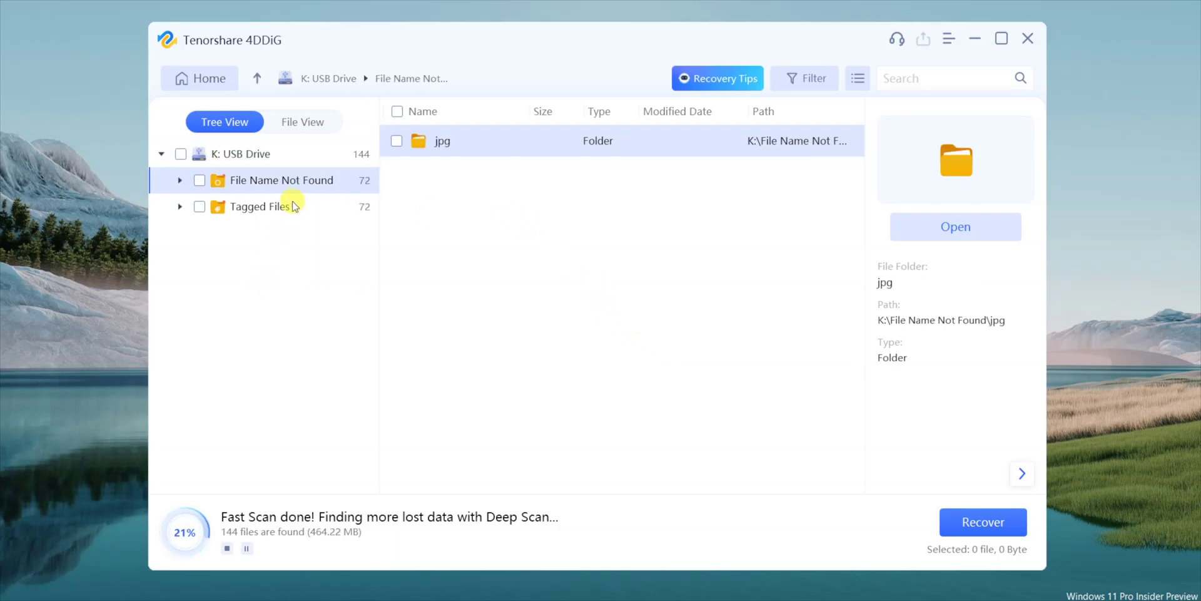
double_click(480, 141)
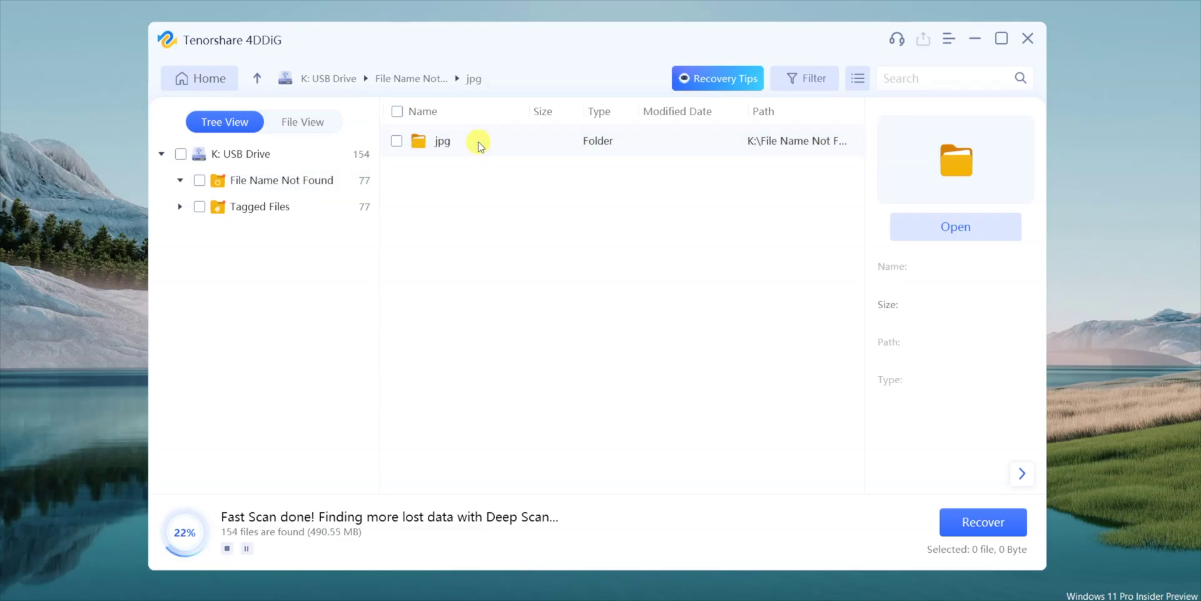
click(487, 266)
click(499, 351)
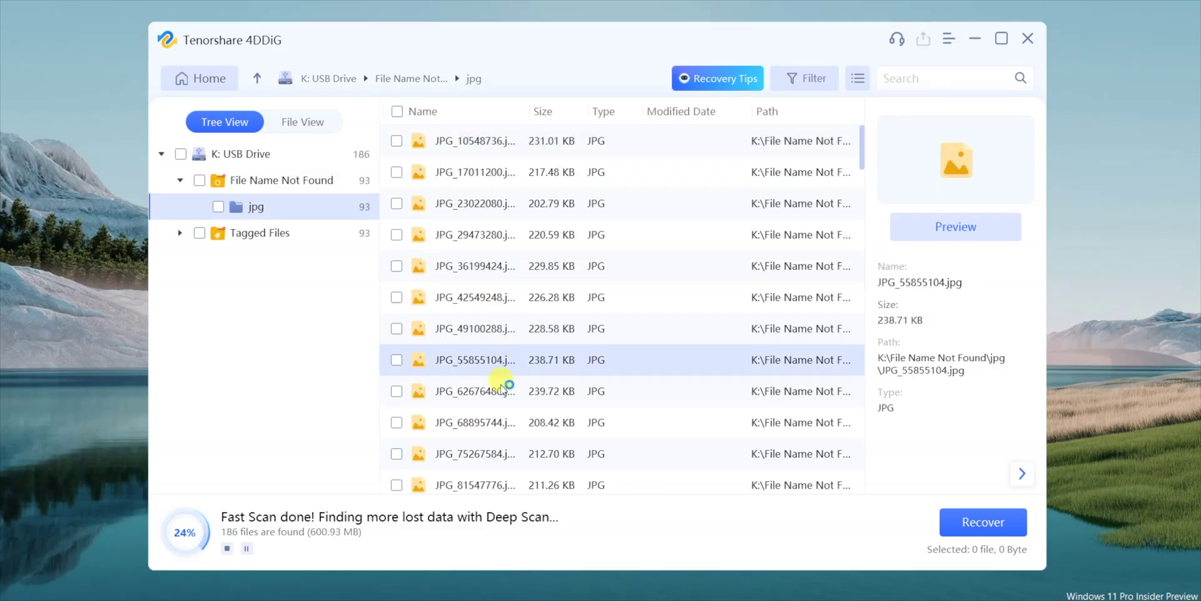
click(504, 420)
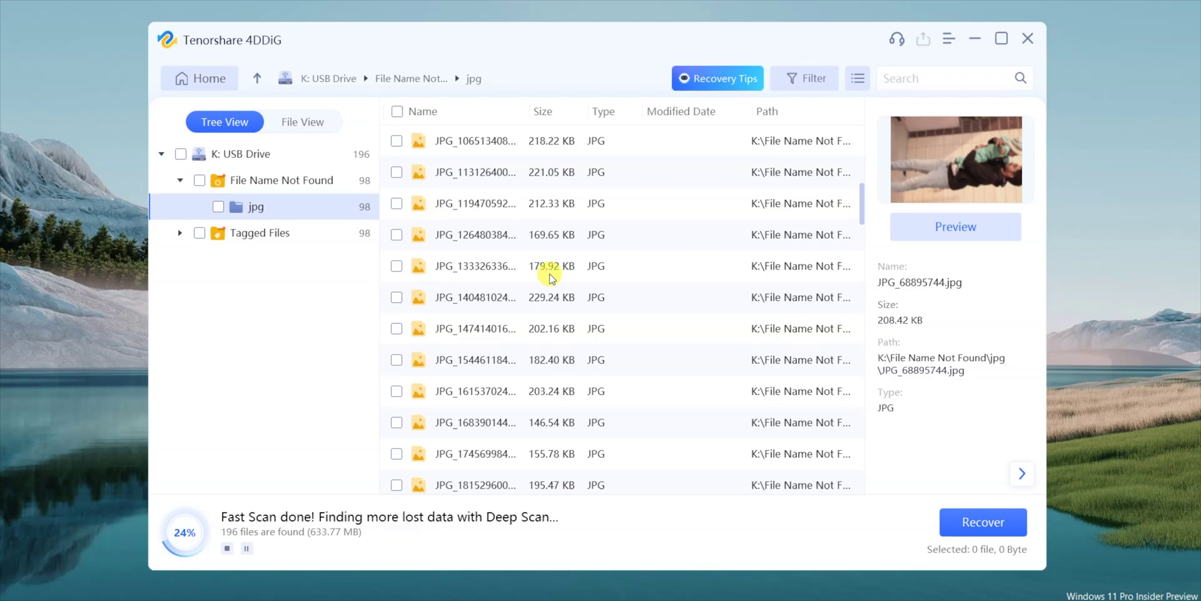
click(490, 295)
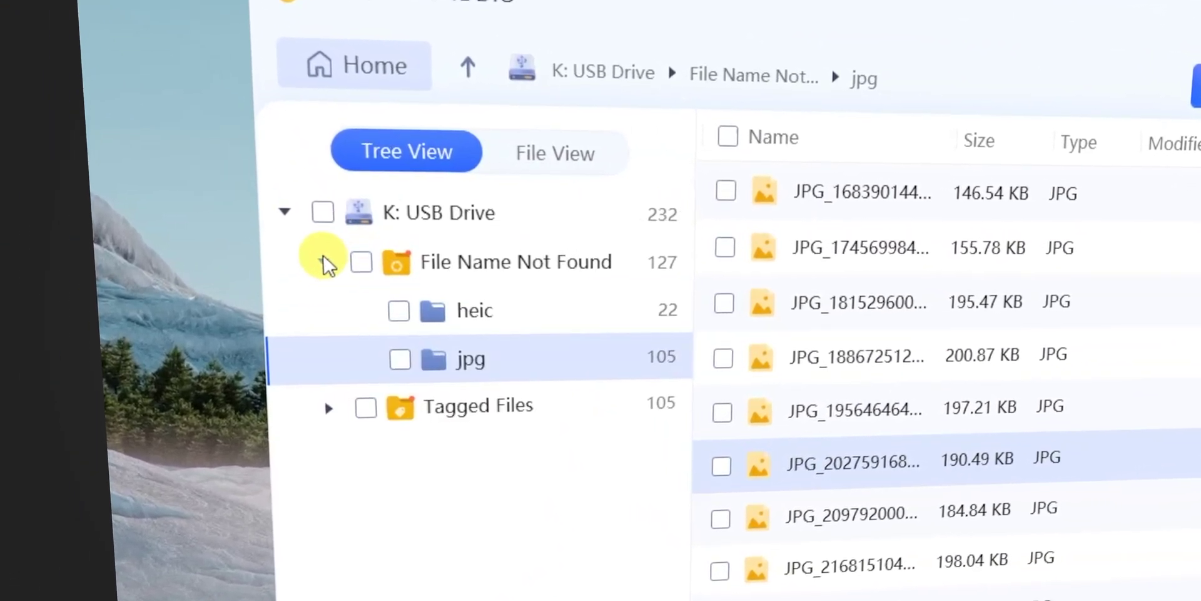
Collapse File Name Not Found and open the Canon folder inside Camera under Tagged Files
click(326, 261)
click(514, 323)
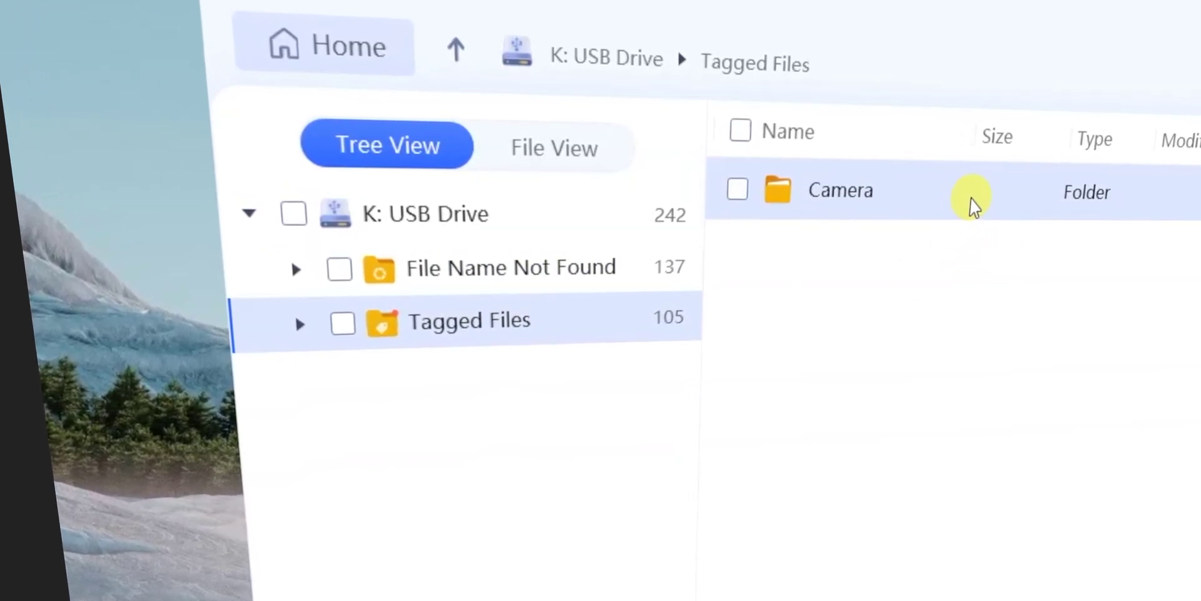
double_click(950, 206)
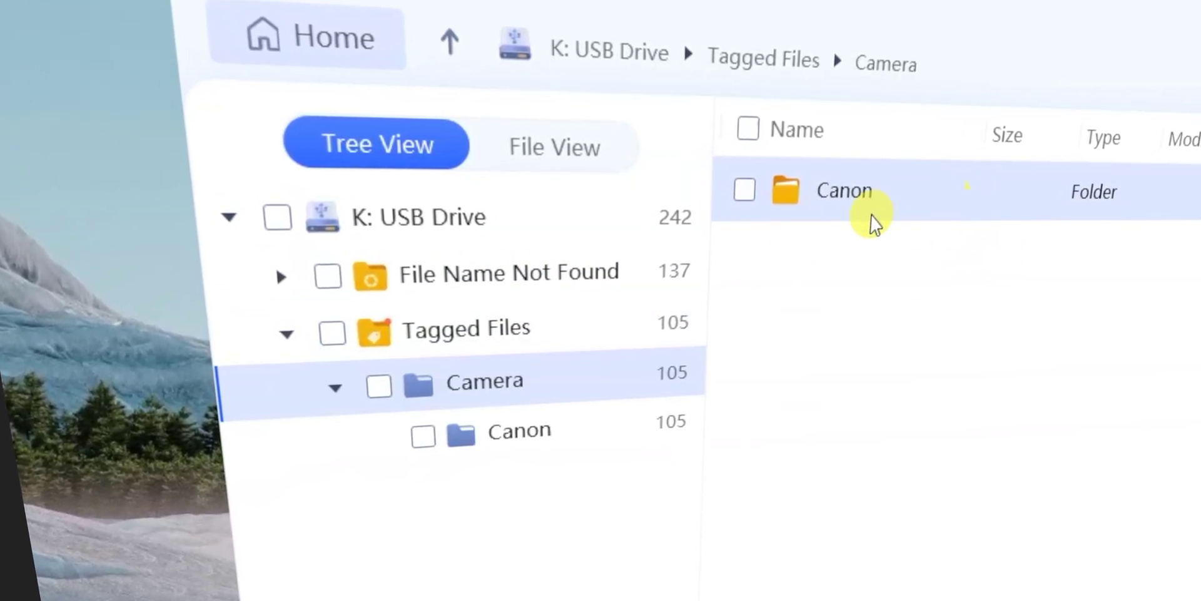
double_click(893, 193)
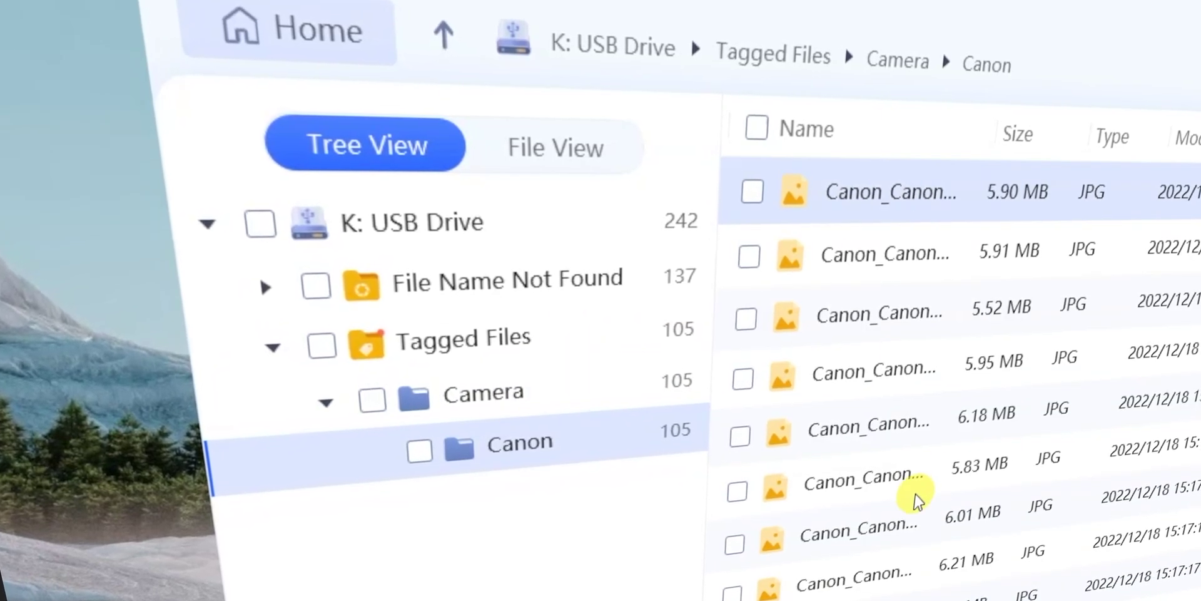
Preview the 6.41 MB photo Canon_Canon EOS 200D II_2022-12-18_217022464.jpg from the Canon folder
scroll(914, 496, down, 2)
scroll(919, 499, down, 2)
click(917, 494)
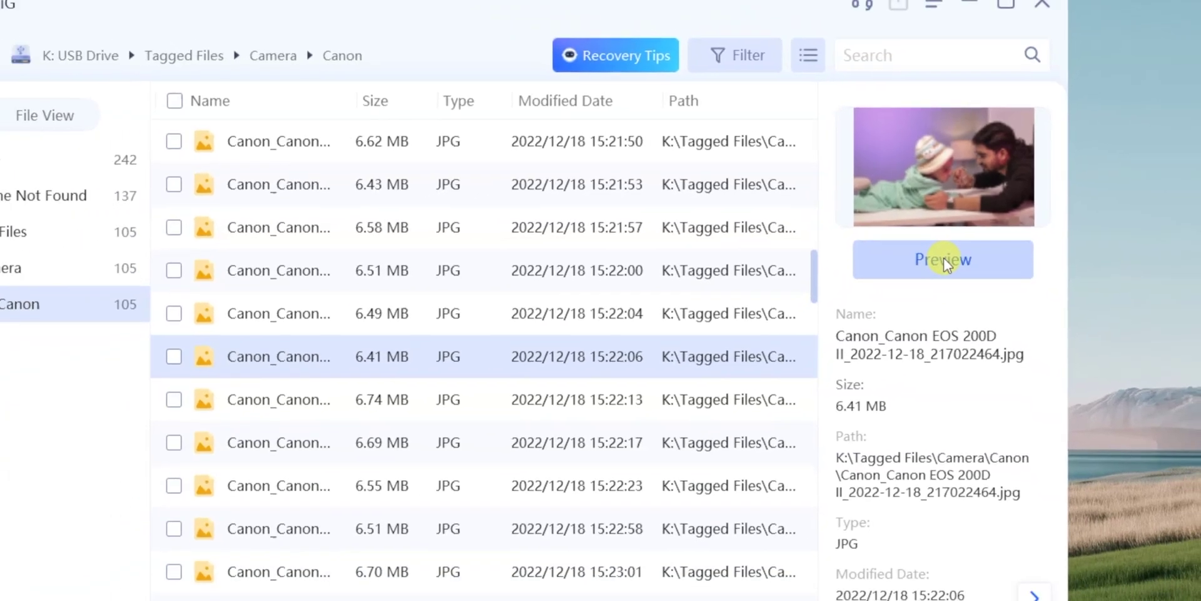
click(936, 279)
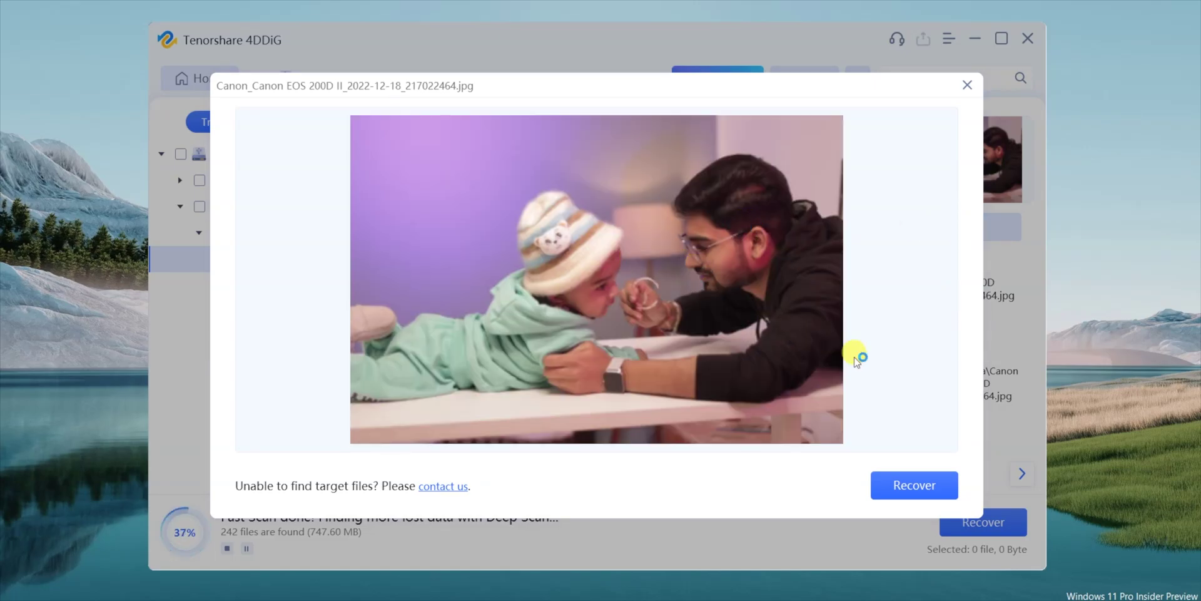
Recover the previewed photo to the Desktop without including the folder where the file is located
click(903, 494)
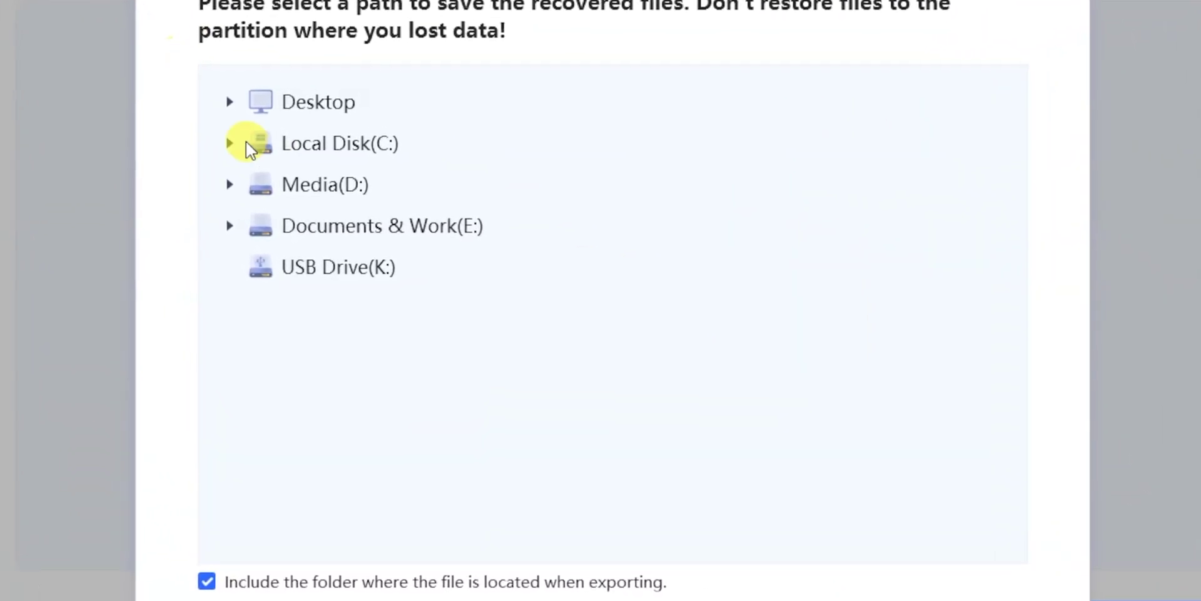
click(229, 102)
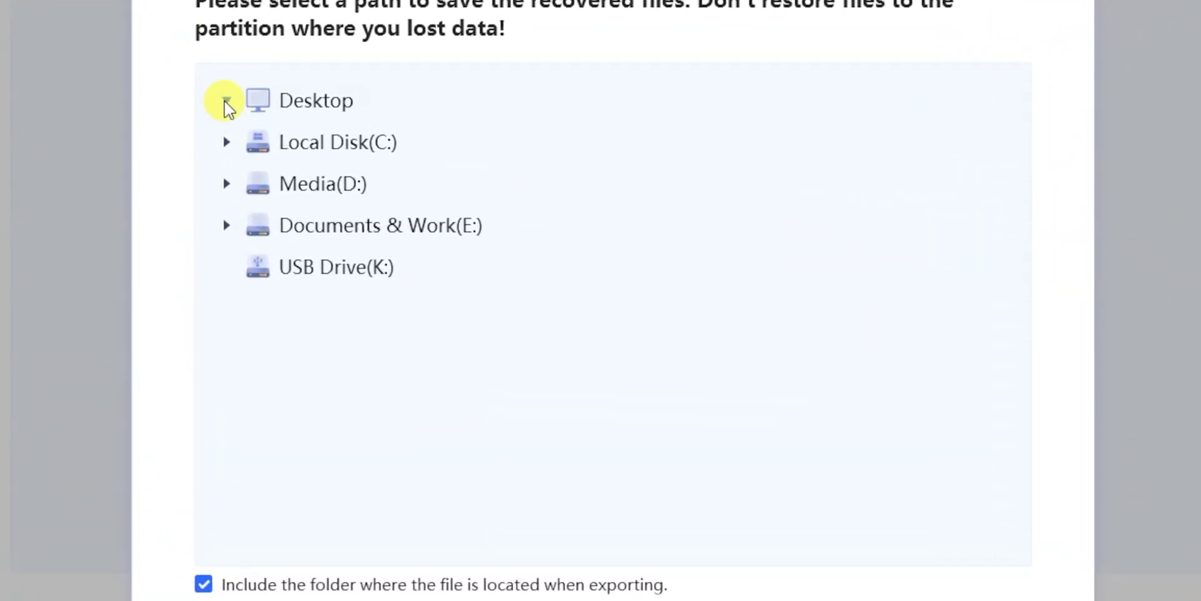
click(316, 100)
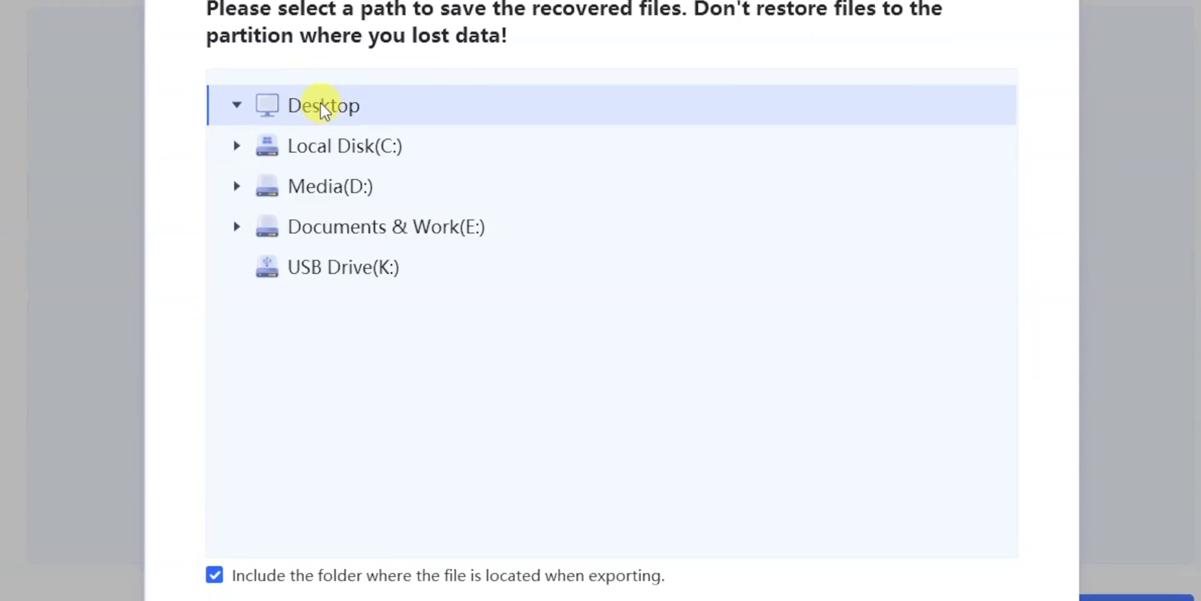
click(204, 584)
click(807, 509)
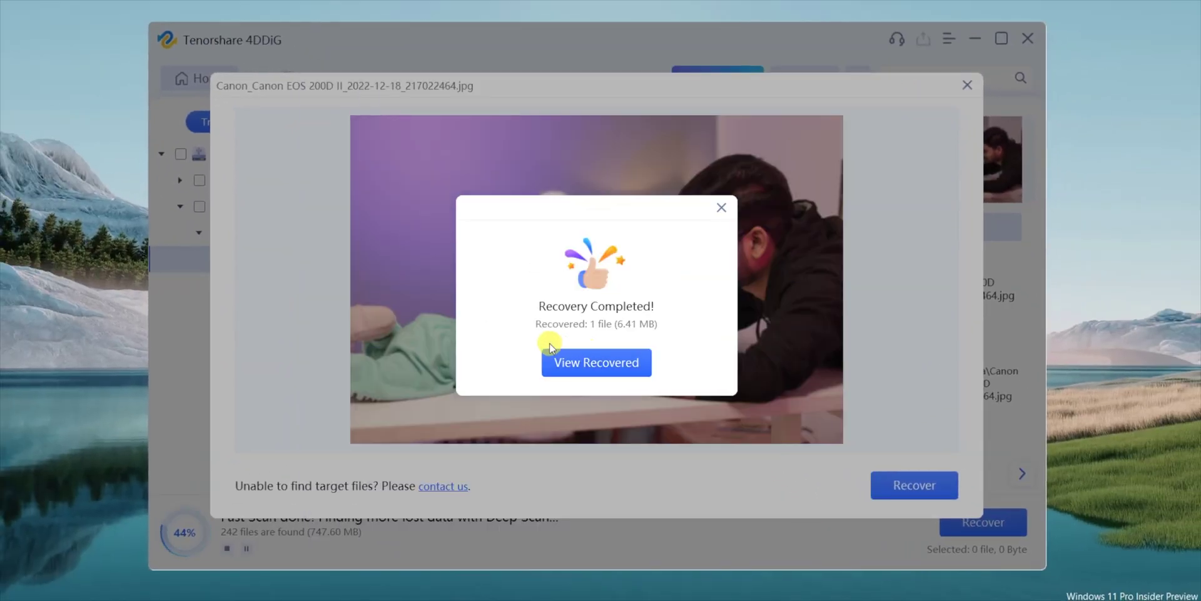
Open the recovered photo from its output folder, inspect it zoomed in, and return to the scan results
click(603, 361)
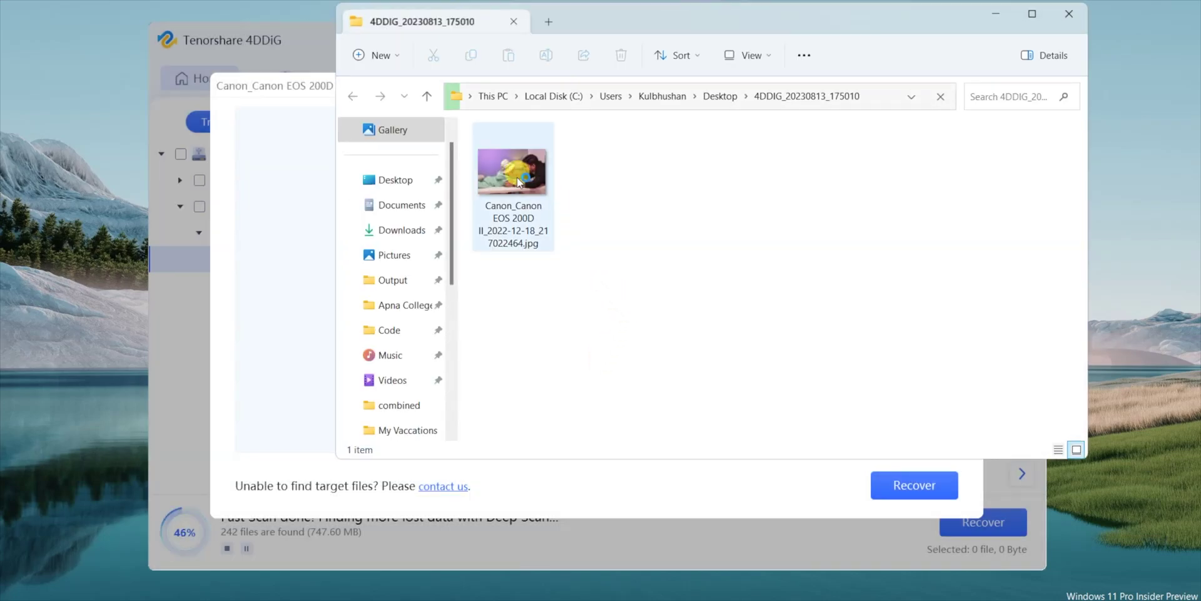
double_click(517, 178)
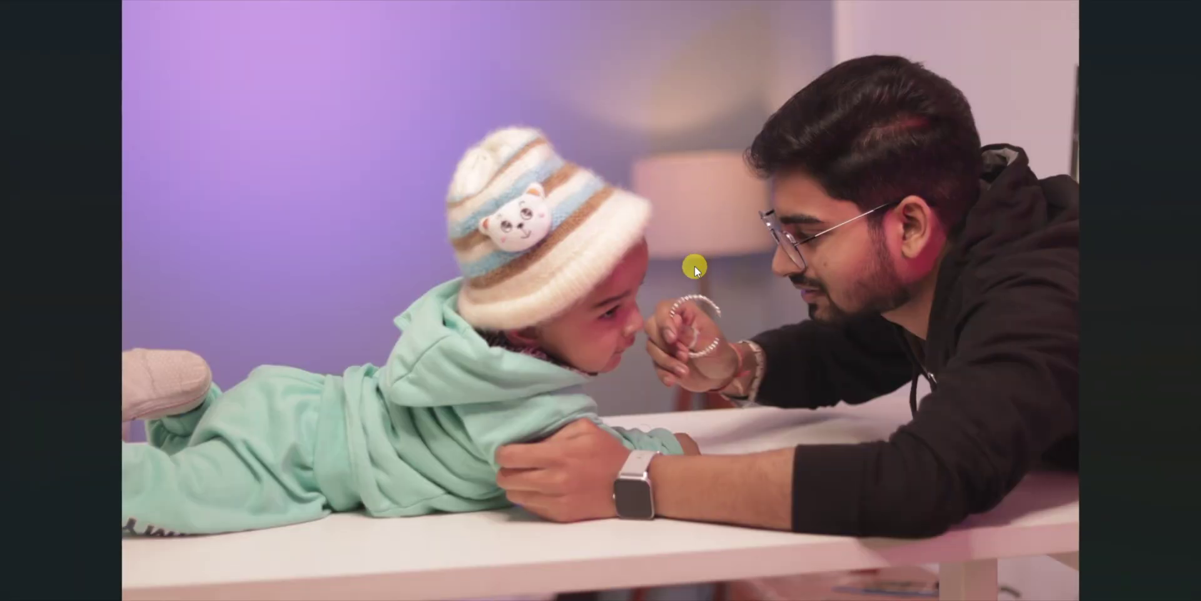
scroll(695, 265, up, 3)
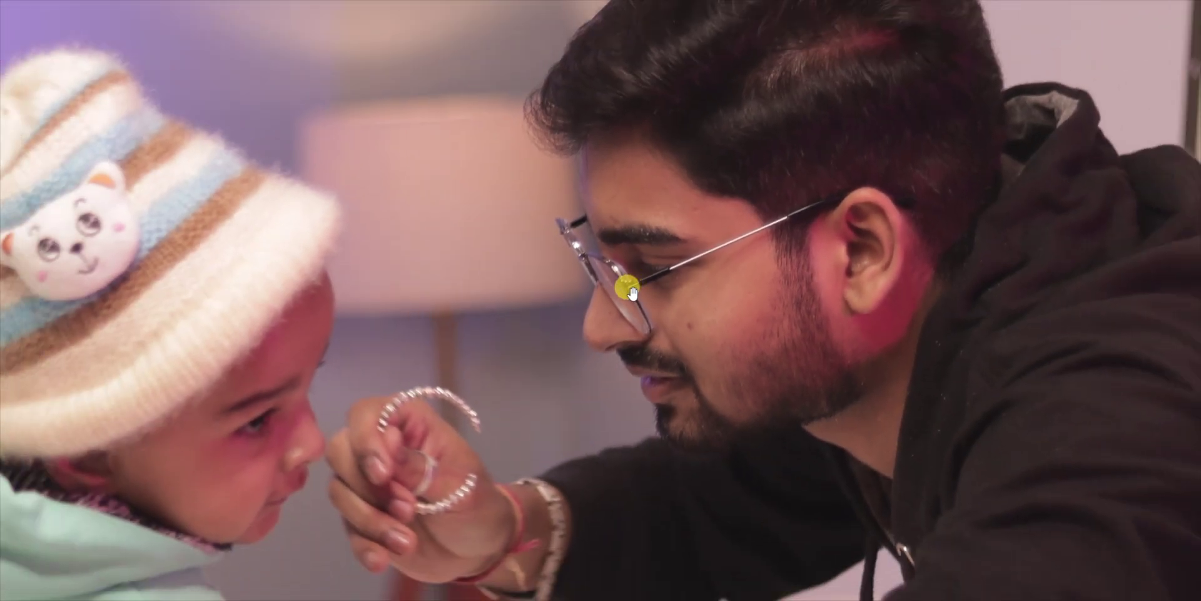
click(1103, 14)
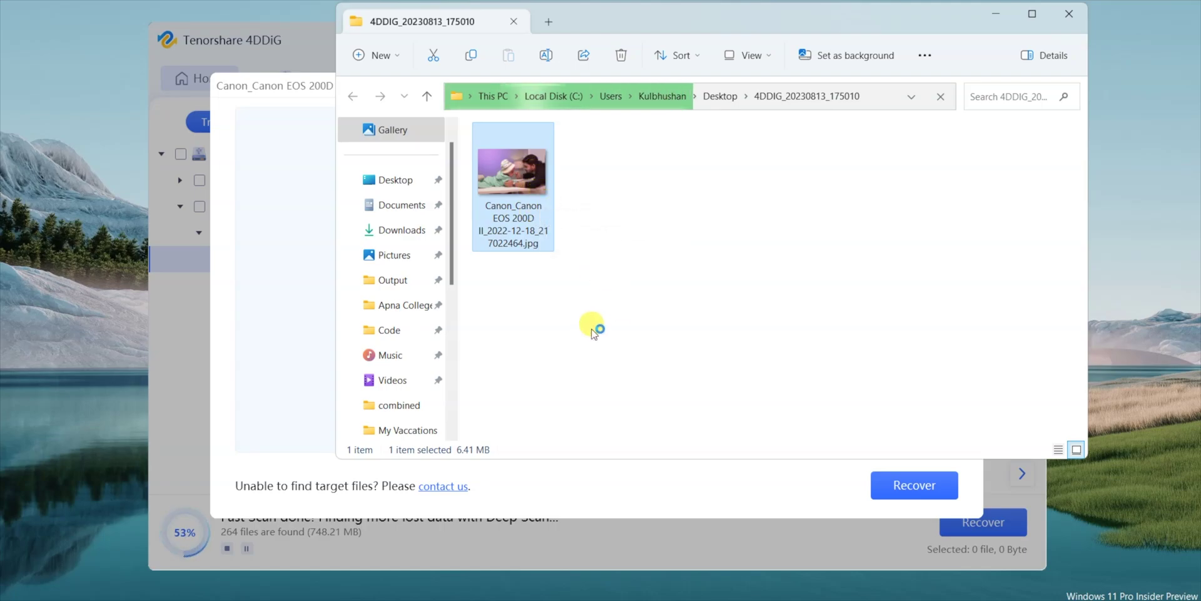
double_click(529, 167)
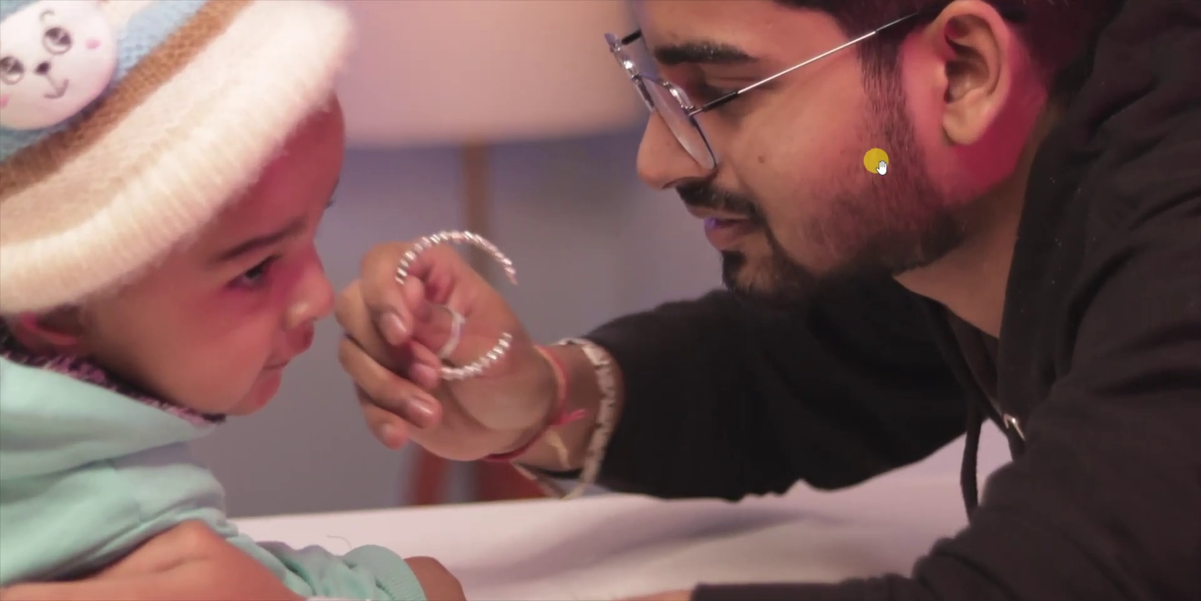
click(879, 160)
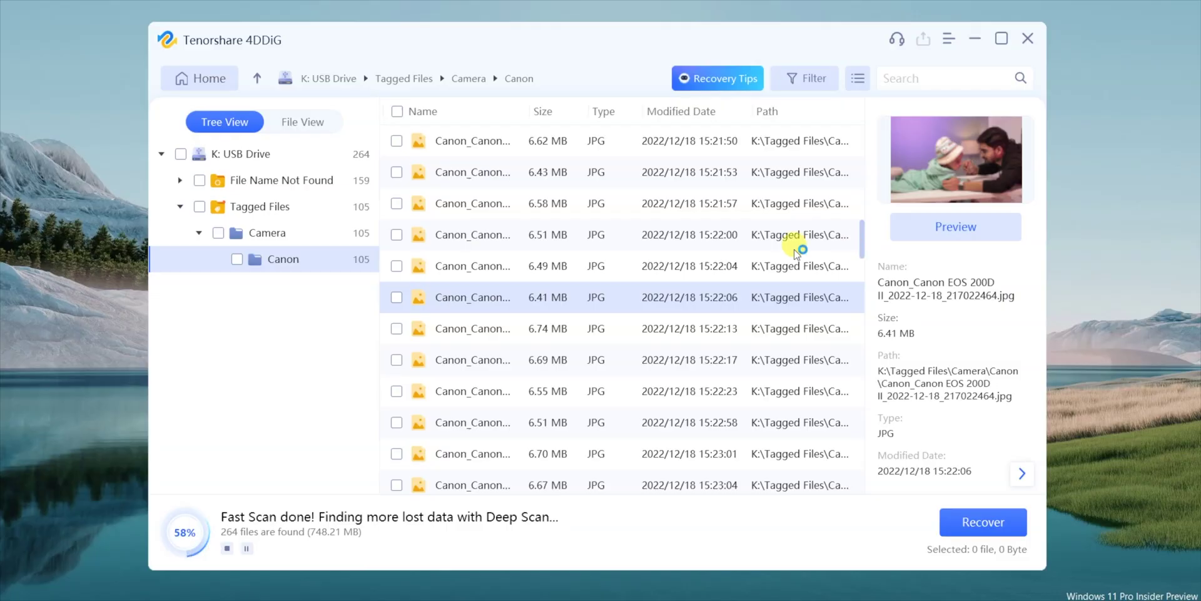
Stop the ongoing deep scan of the USB drive and dismiss the tips for finding files
click(493, 306)
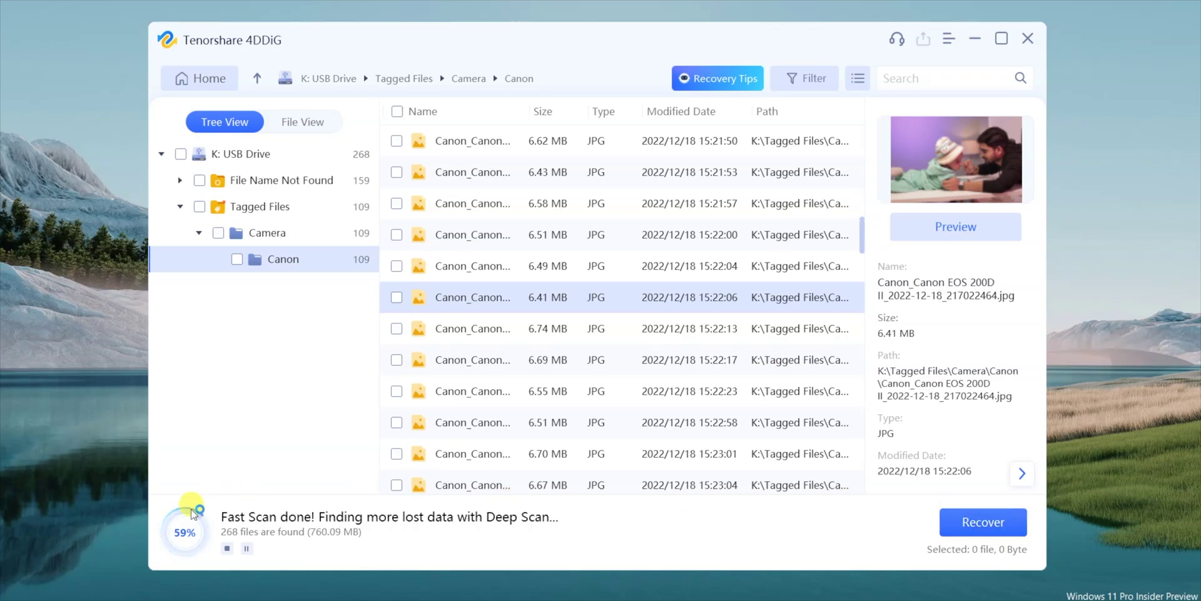
click(228, 548)
click(713, 332)
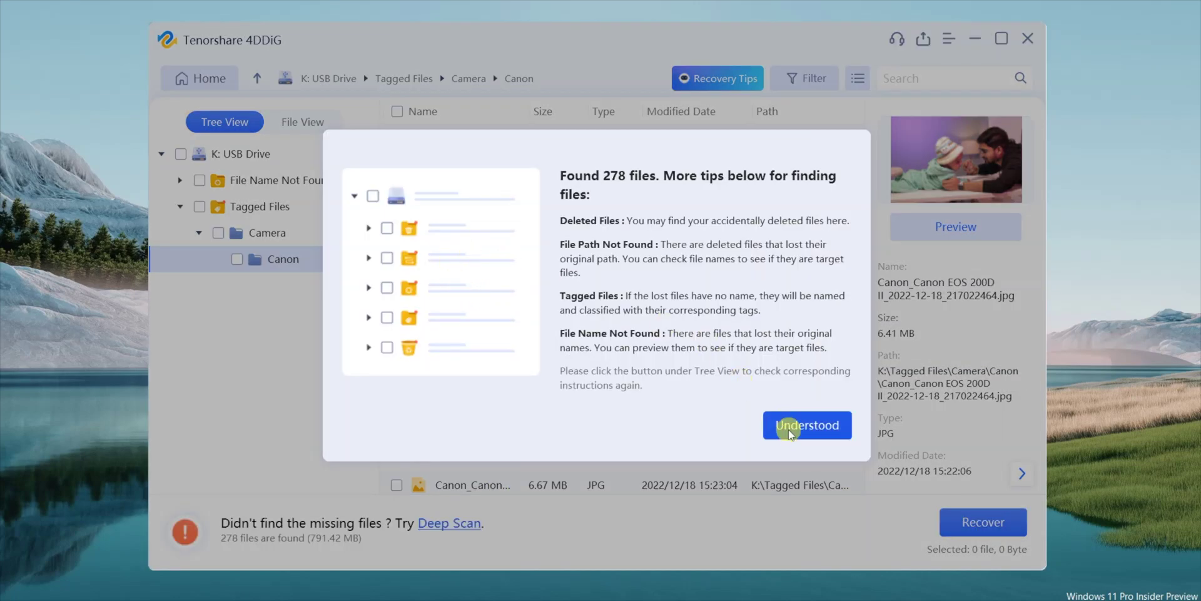
click(801, 426)
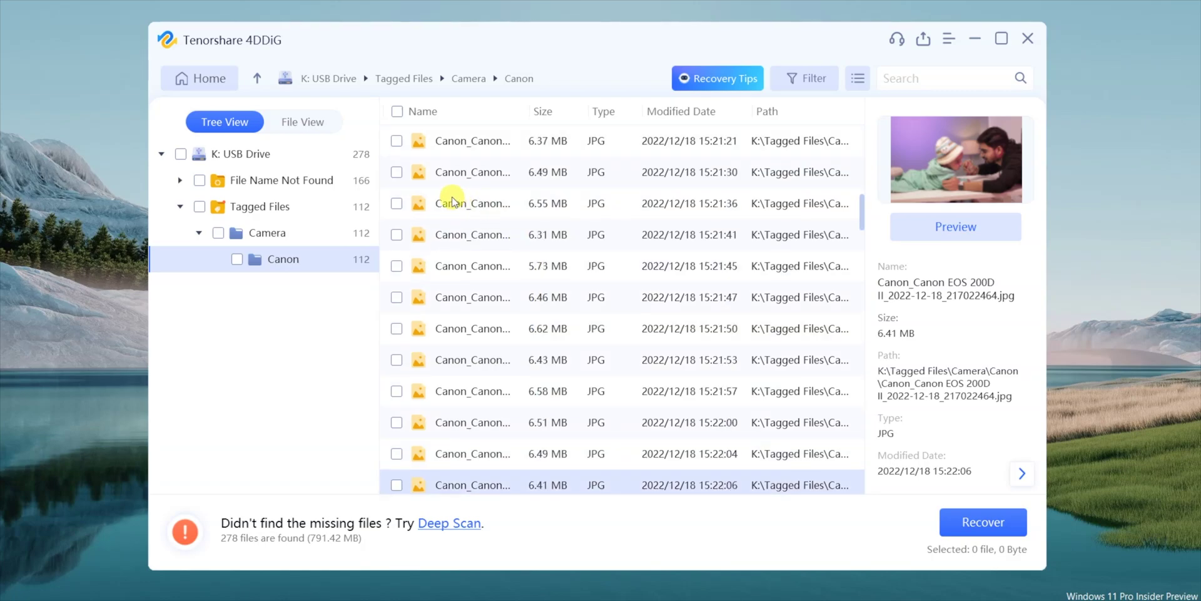
Select all photos in the Canon folder at once and clear the selection again
scroll(411, 148, up, 3)
click(397, 112)
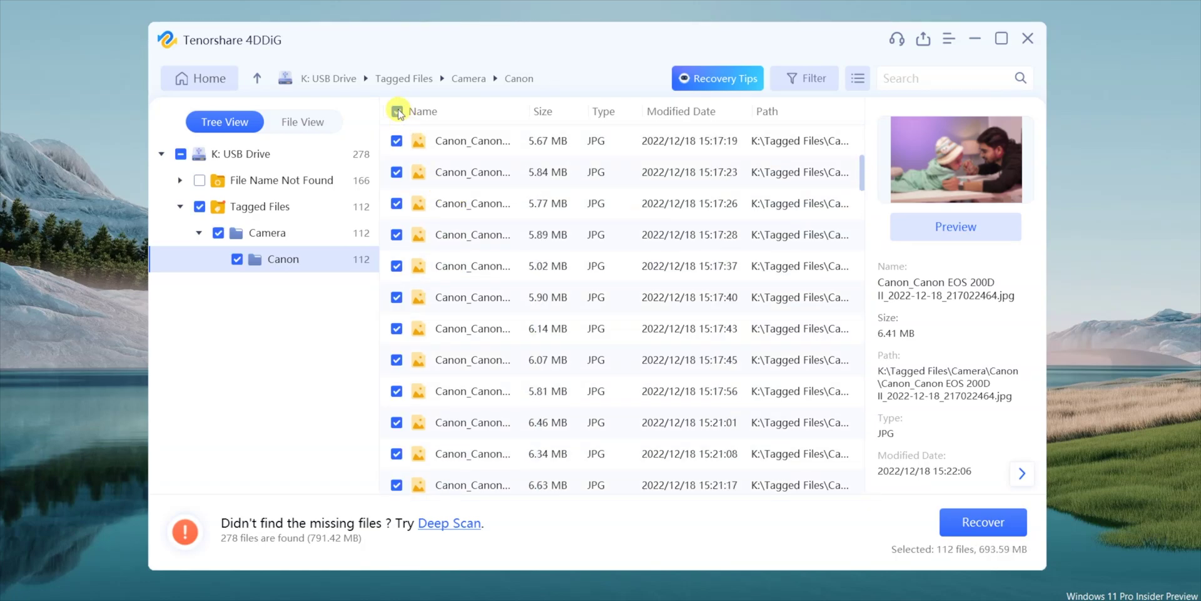
scroll(542, 282, up, 5)
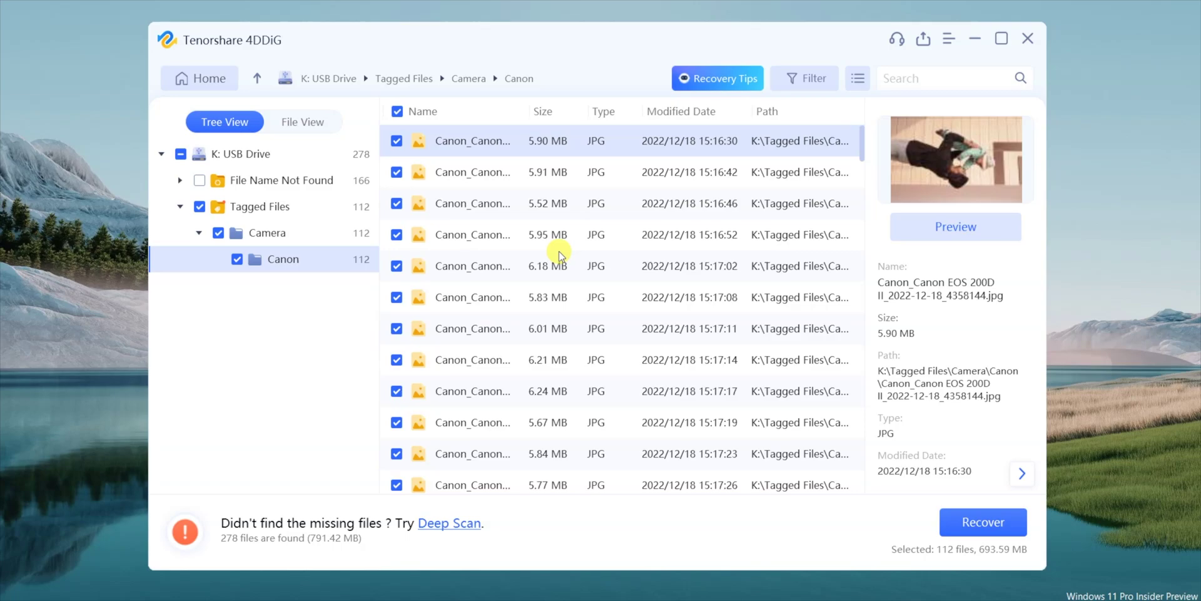
scroll(558, 250, down, 3)
click(397, 113)
Select the four Canon photos modified from 15:17:19 to 15:17:28, bring up the recovery save-path choice and close it
click(397, 235)
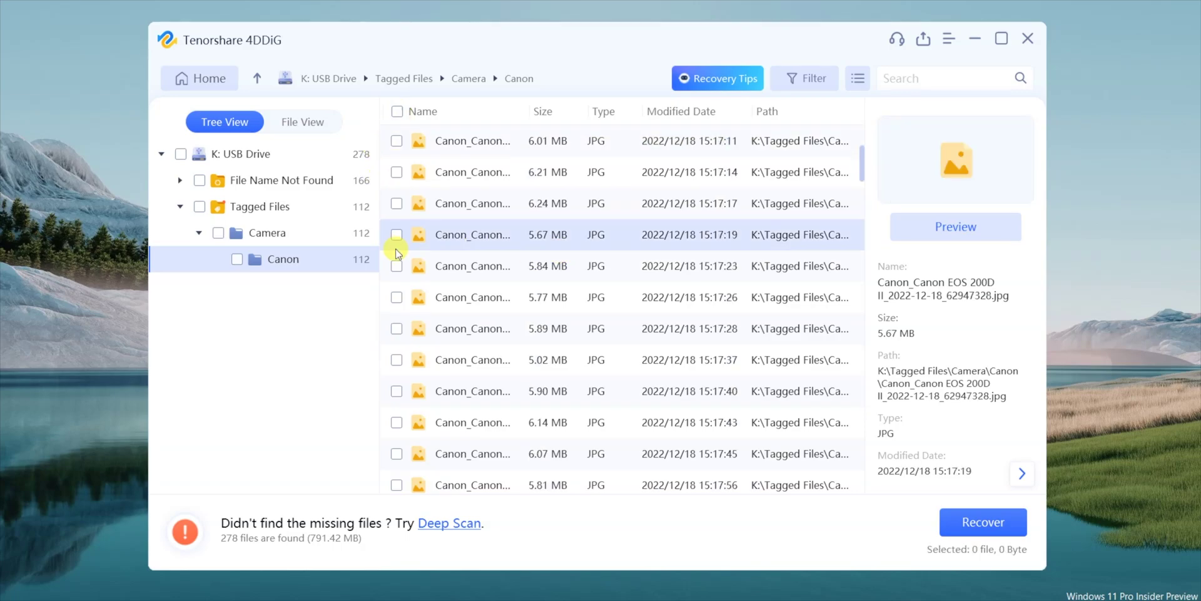
click(397, 266)
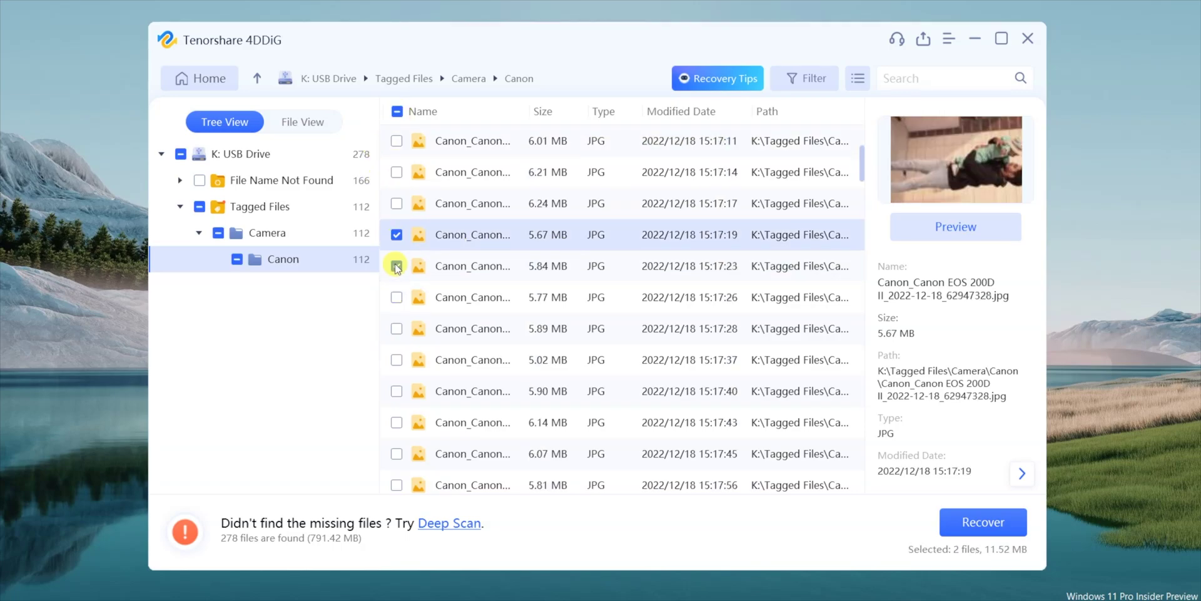
click(398, 296)
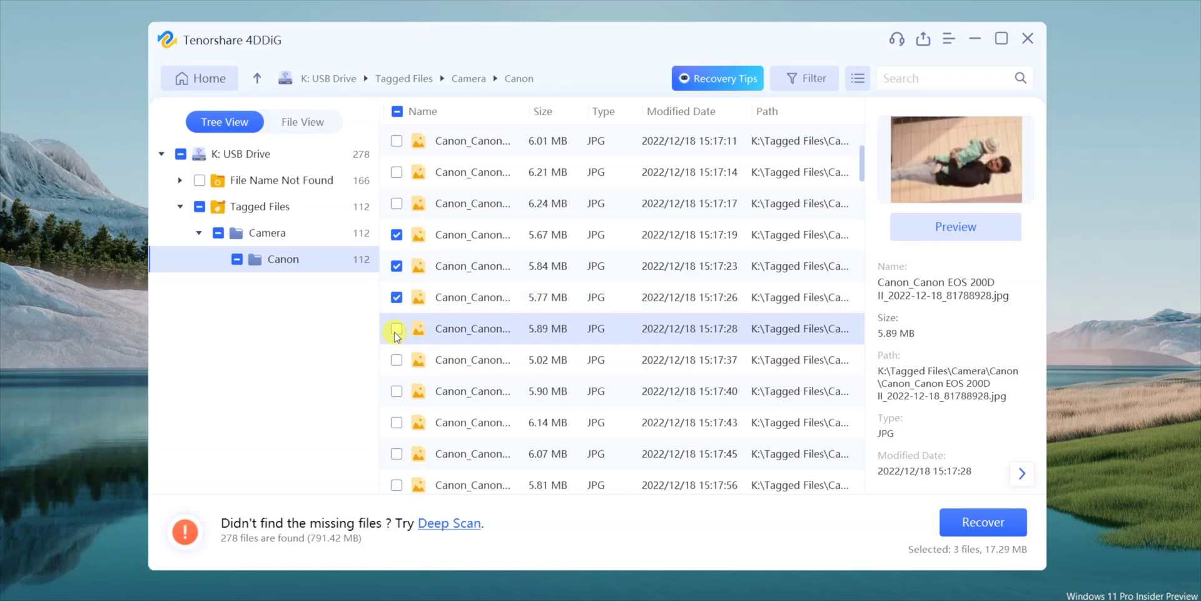
click(948, 528)
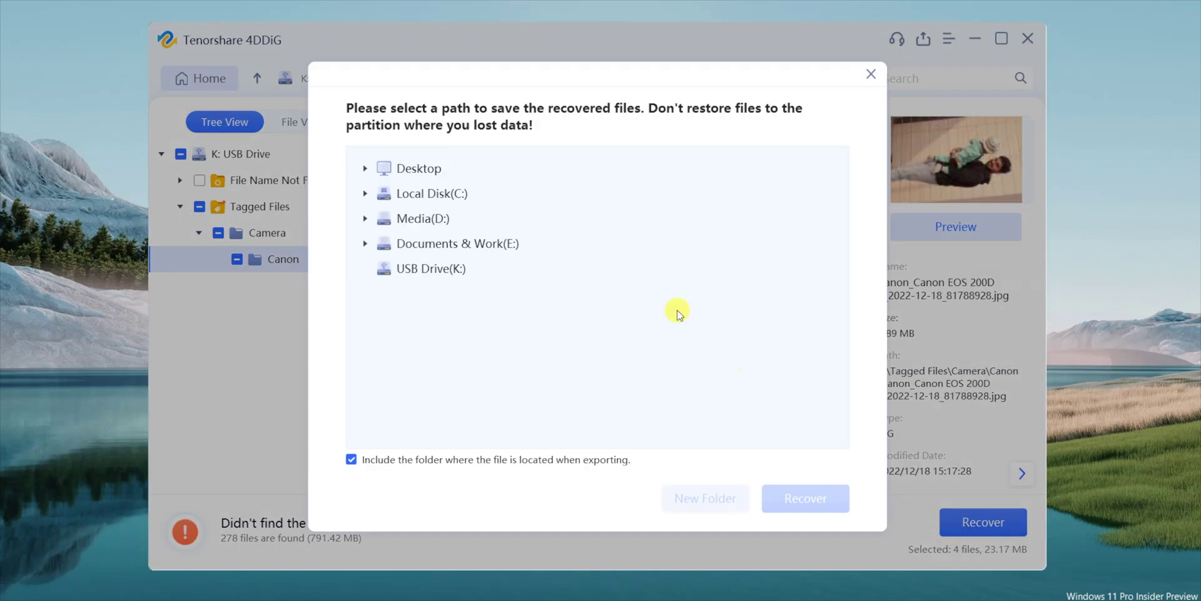
click(869, 75)
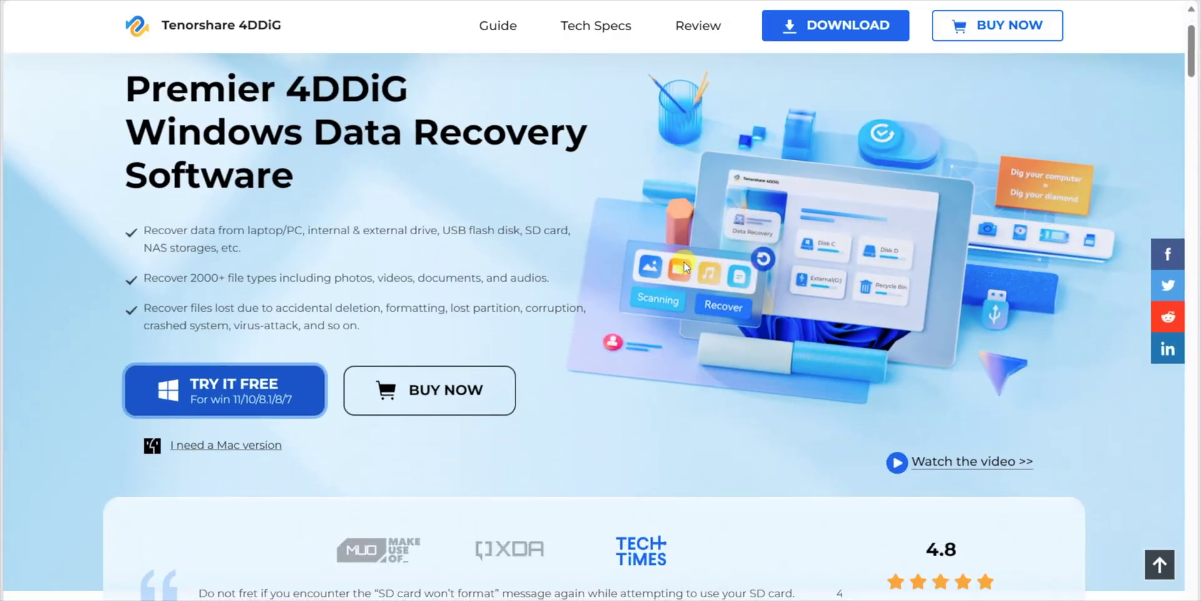
Switch to the 4DDiG Windows Data Recovery product page in the browser and open its purchase page
scroll(685, 261, down, 3)
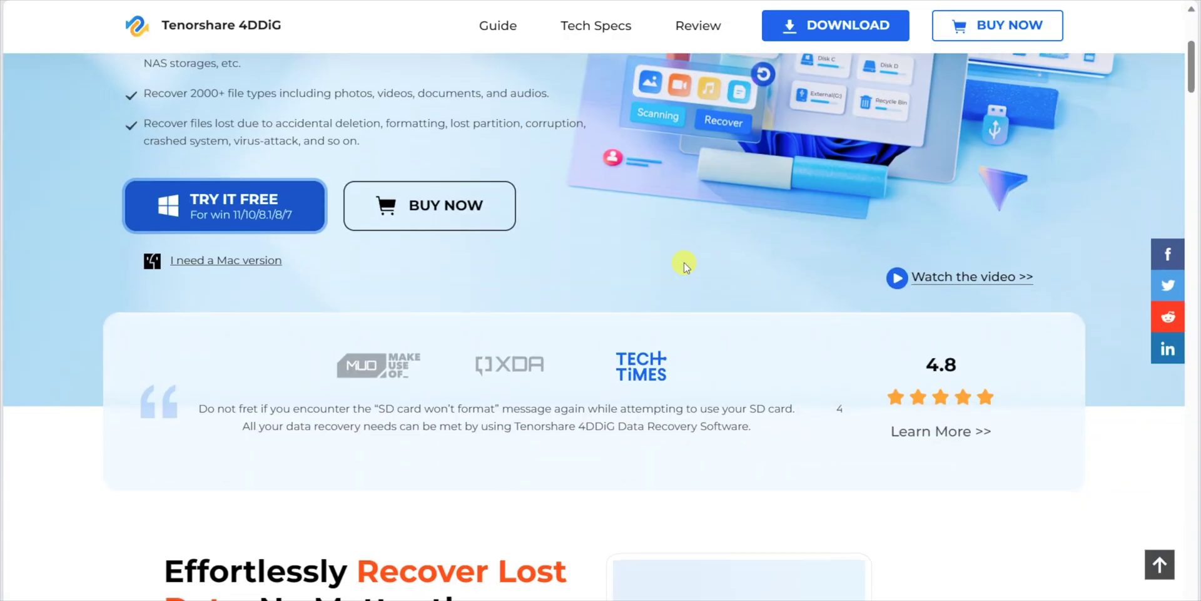
scroll(684, 263, up, 4)
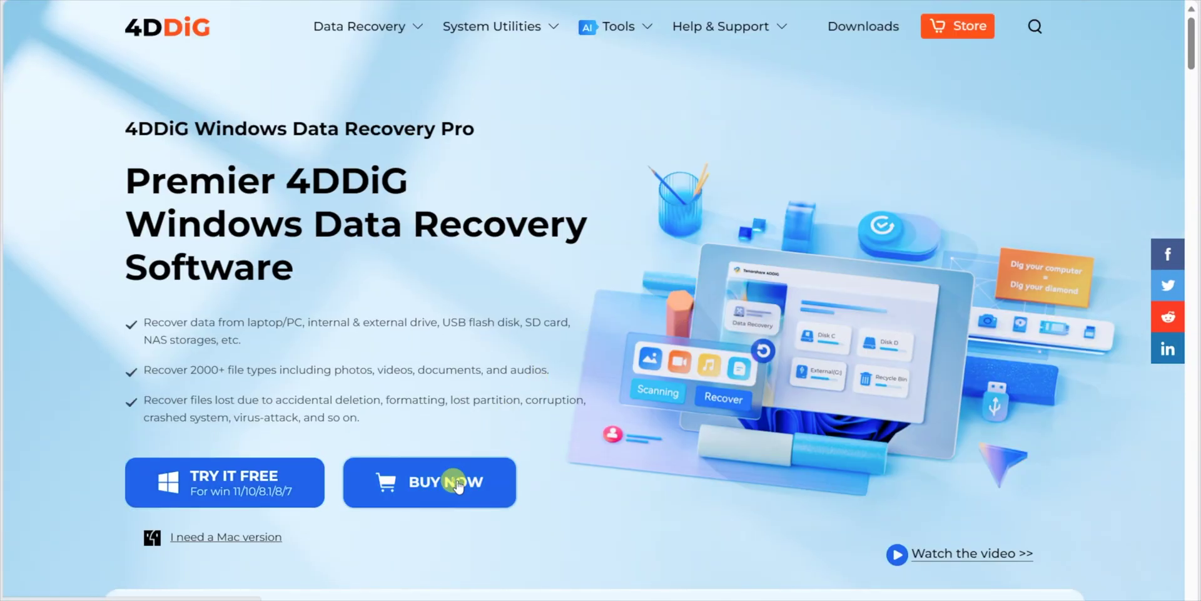
click(458, 483)
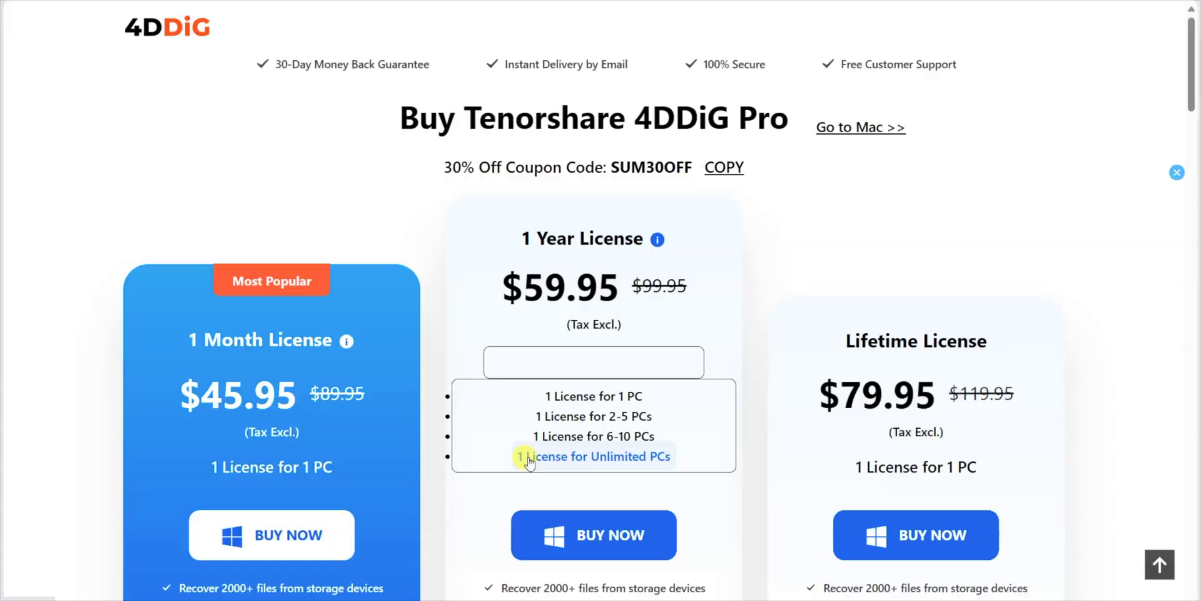
Compare the 1 Month, 1 Year and Lifetime license plans, including the 1 Year plan's number-of-PCs option
click(538, 460)
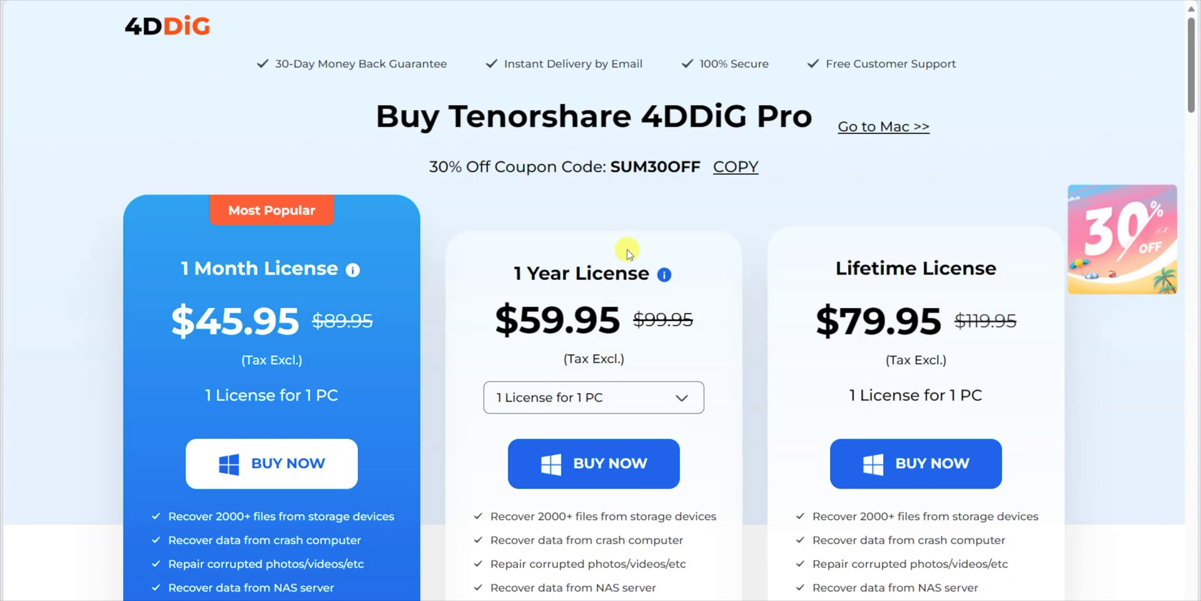
scroll(630, 233, down, 2)
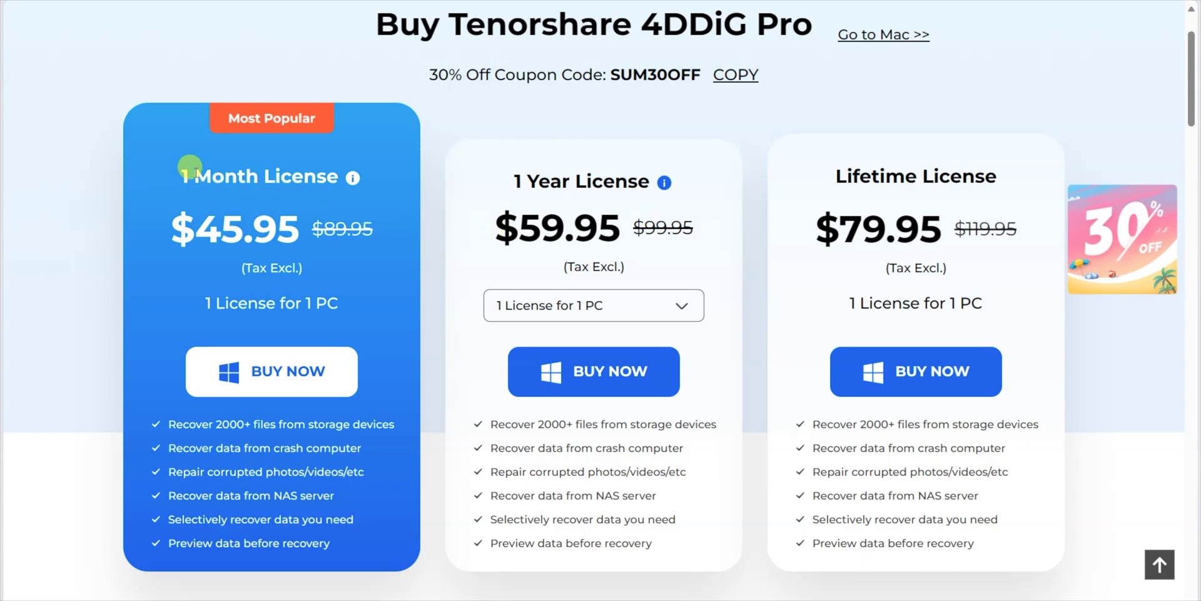
scroll(506, 200, down, 2)
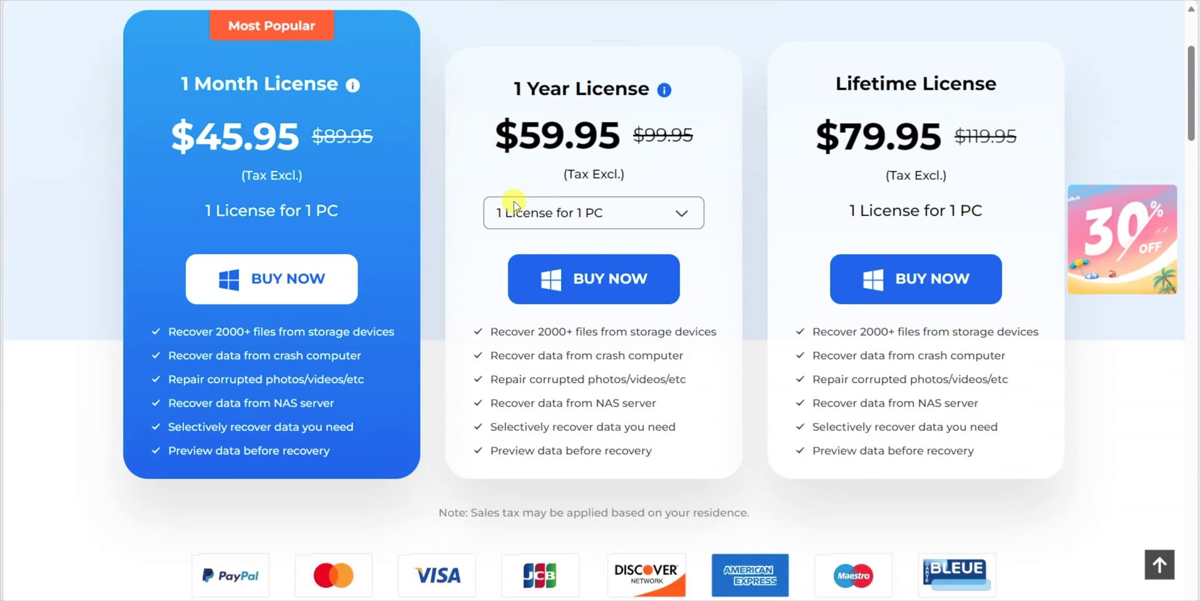
scroll(514, 204, up, 2)
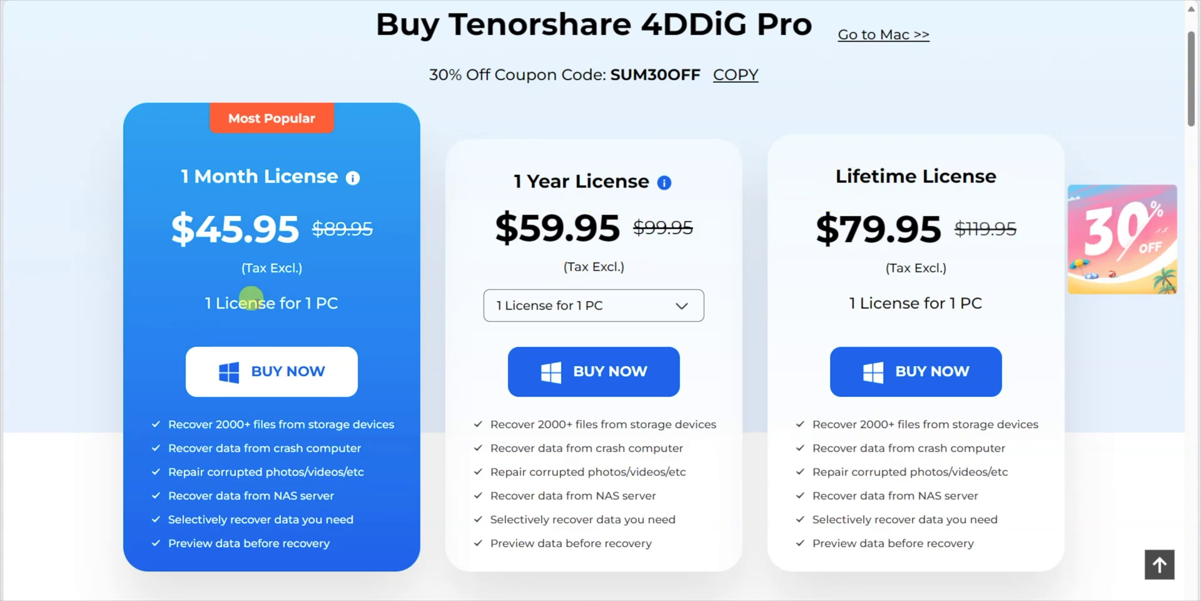
click(585, 307)
click(622, 307)
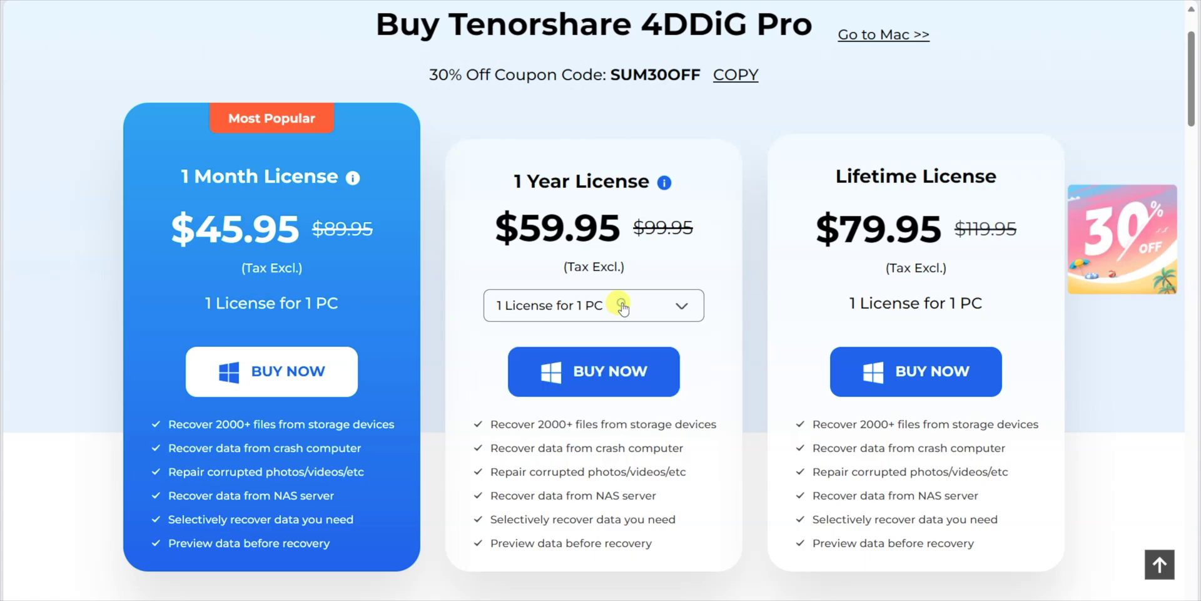